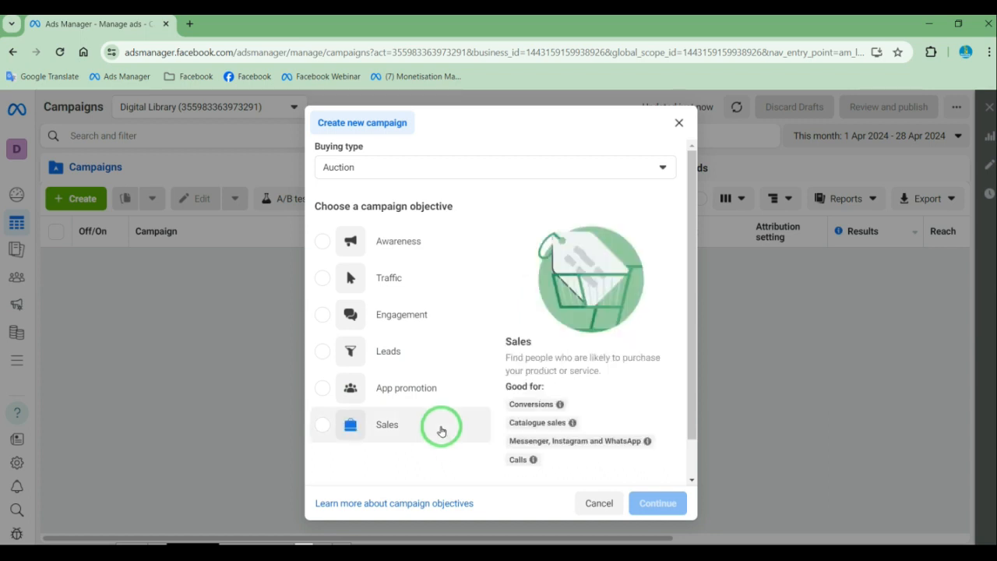
Create a new campaign with the App promotion objective and the Advantage+ app campaign setup
click(324, 389)
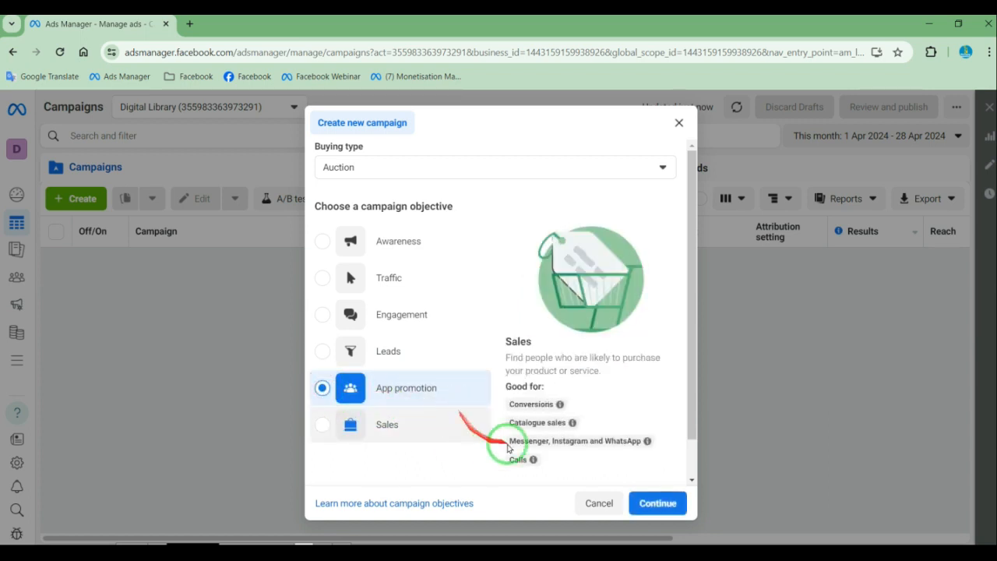
click(657, 504)
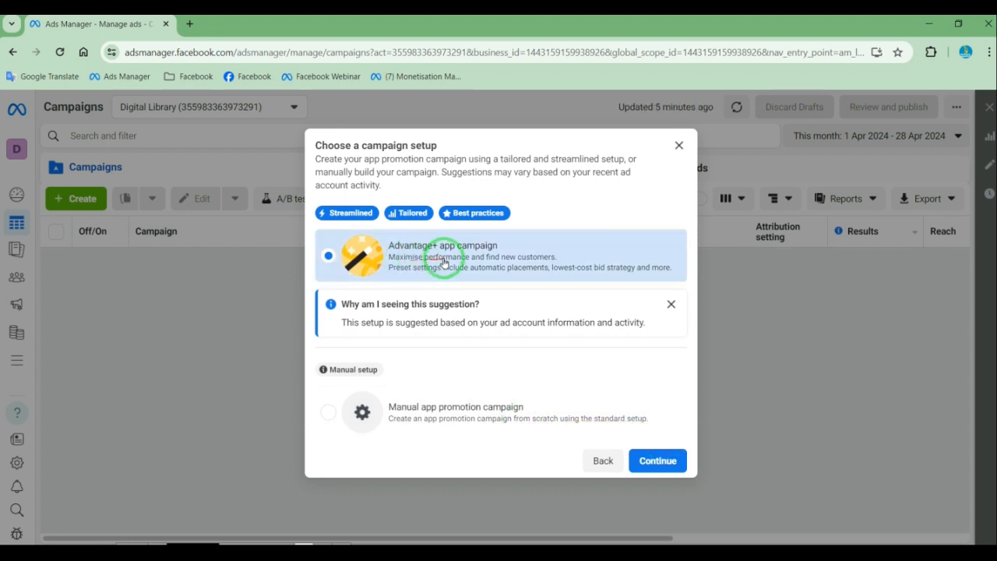
click(658, 461)
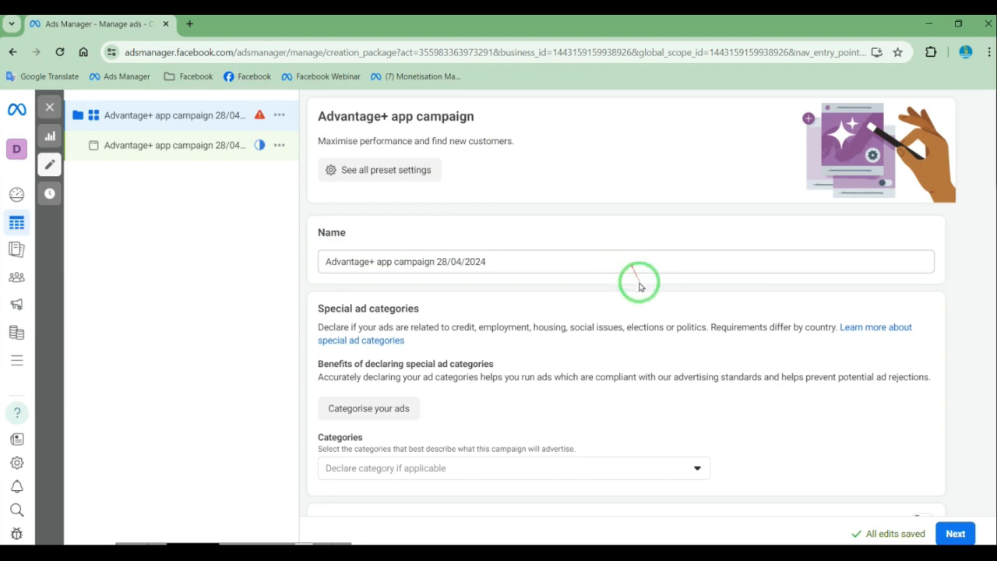
Review the campaign name, the available special ad categories and the iOS 14+ campaign setting
scroll(638, 283, down, 3)
drag(676, 354, 537, 237)
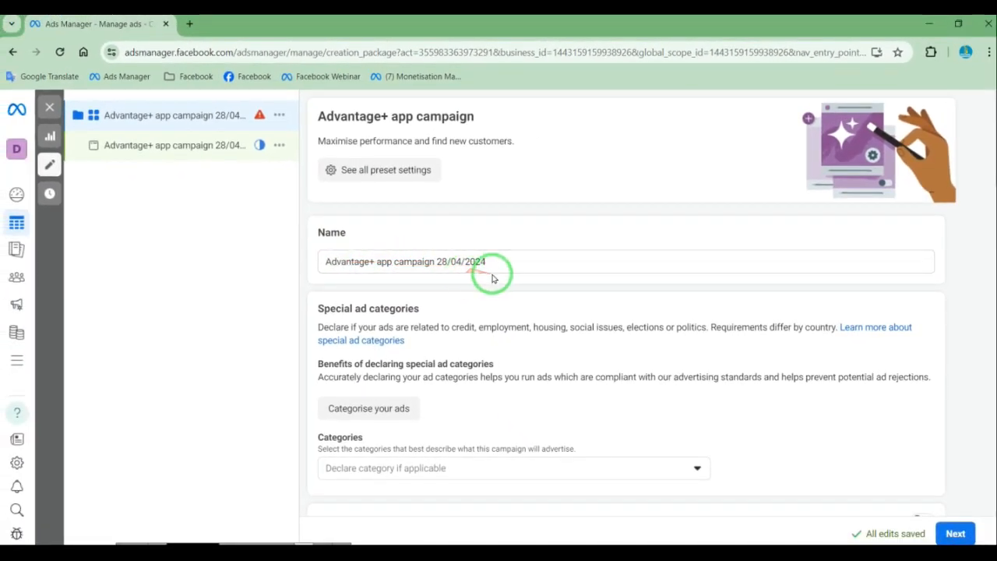
scroll(467, 288, down, 1)
scroll(464, 298, down, 3)
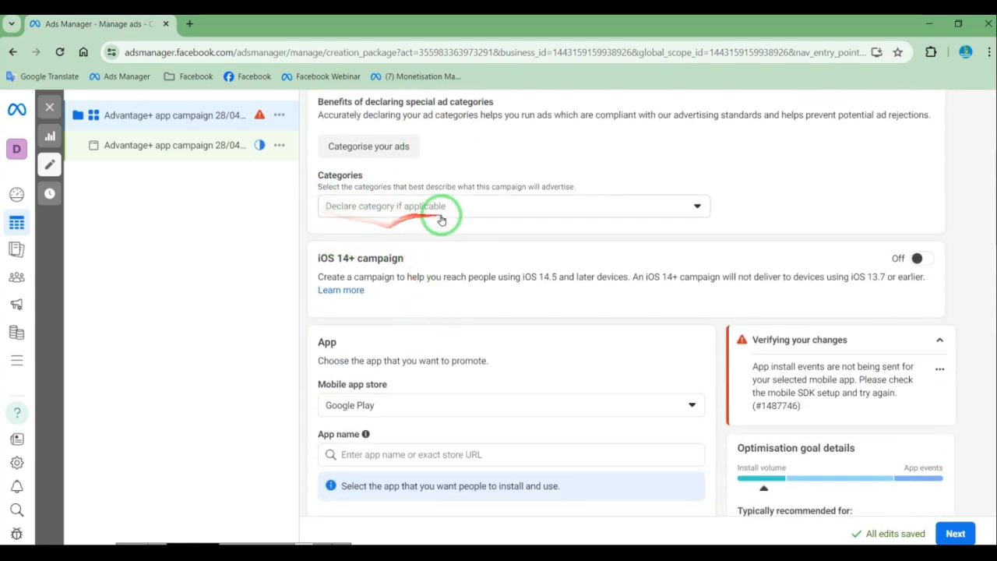
click(553, 209)
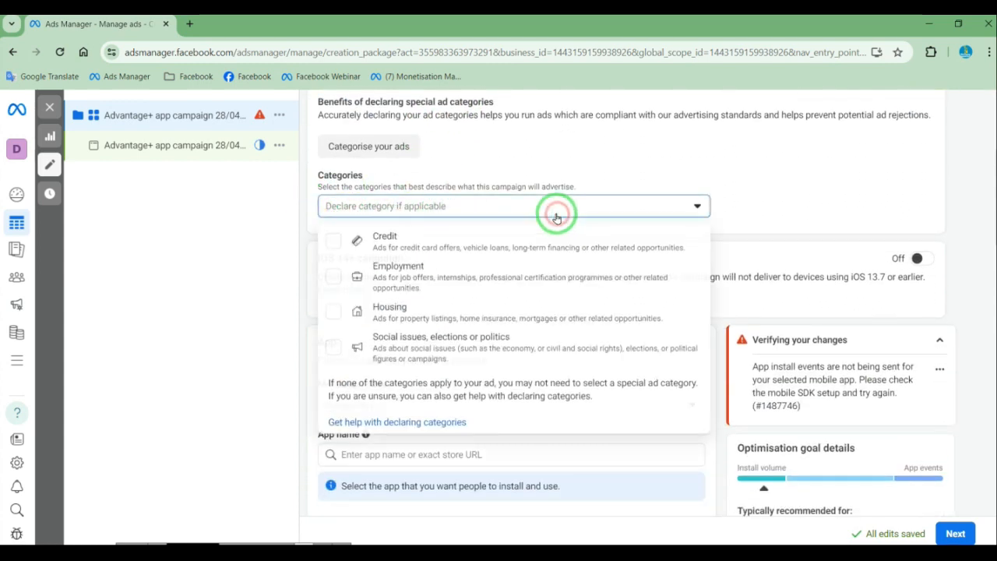
click(775, 178)
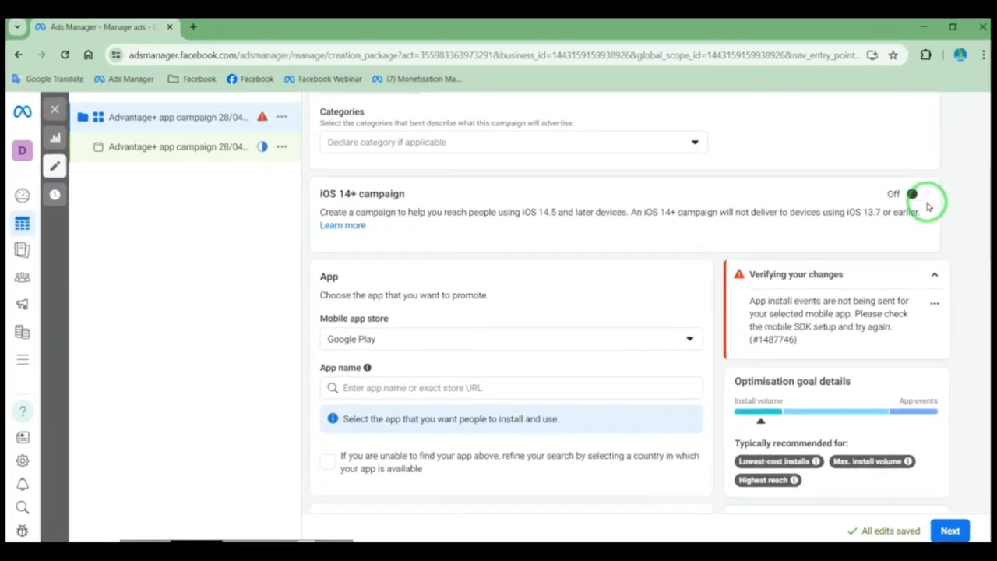
drag(355, 212, 733, 208)
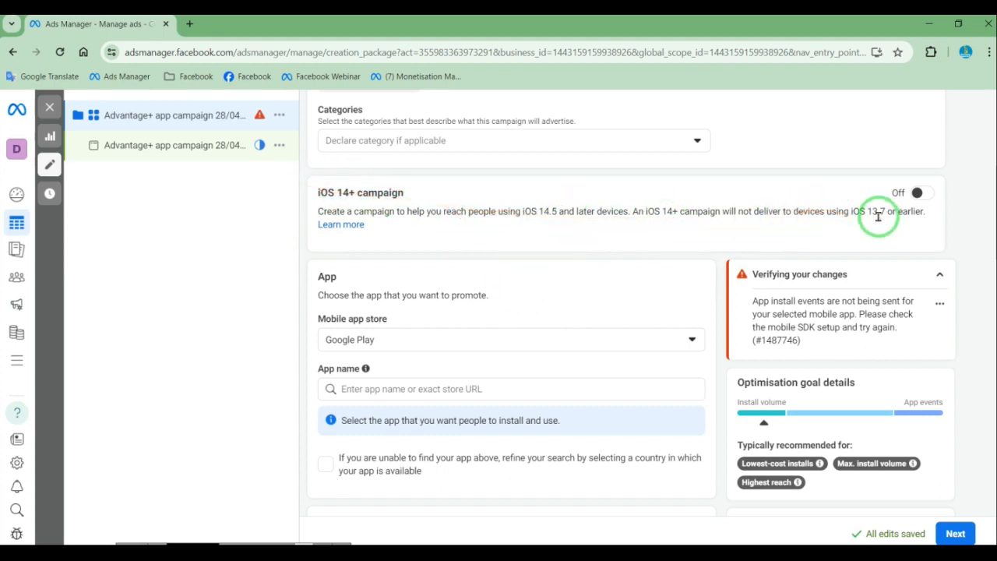
scroll(701, 265, down, 1)
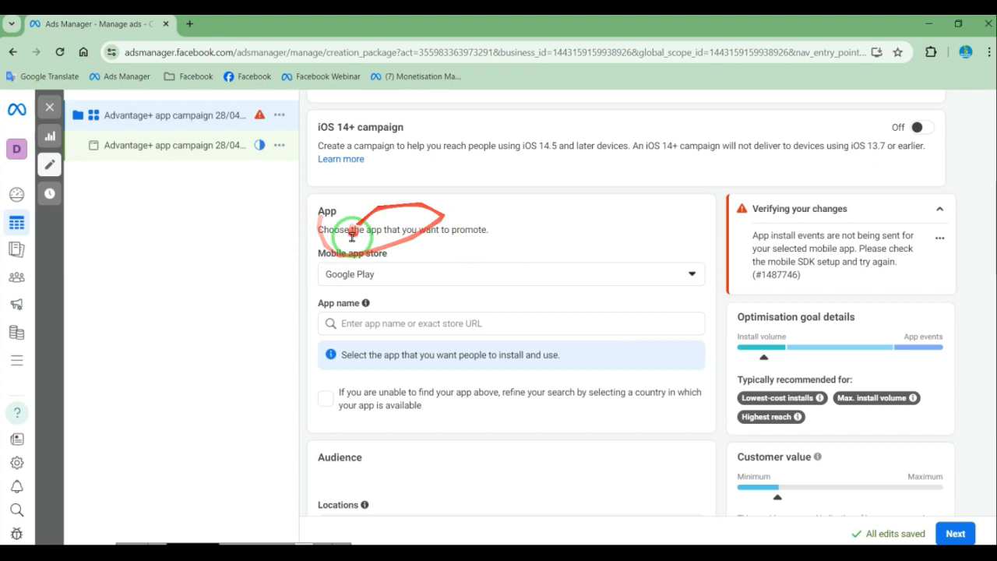
click(369, 278)
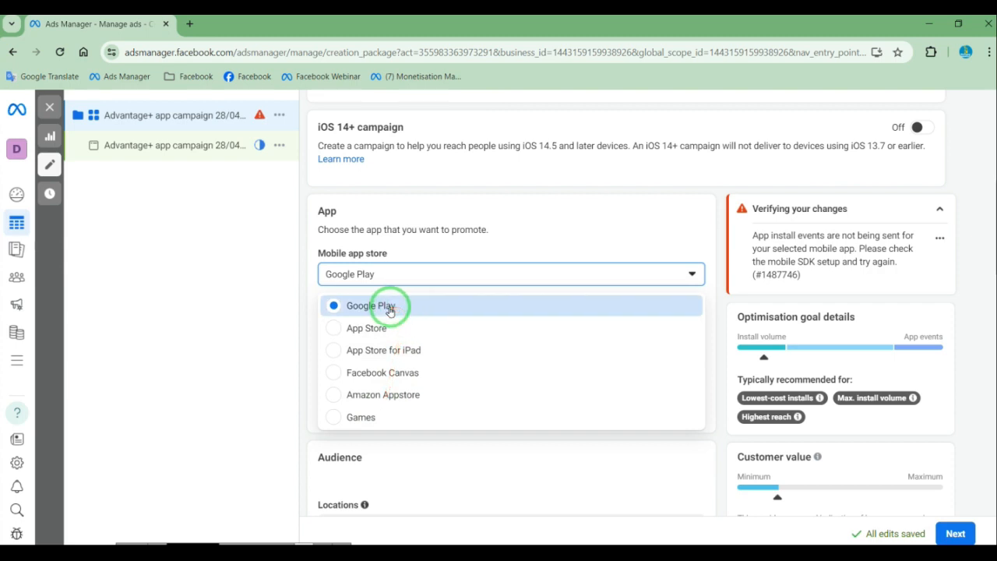
drag(493, 302, 309, 395)
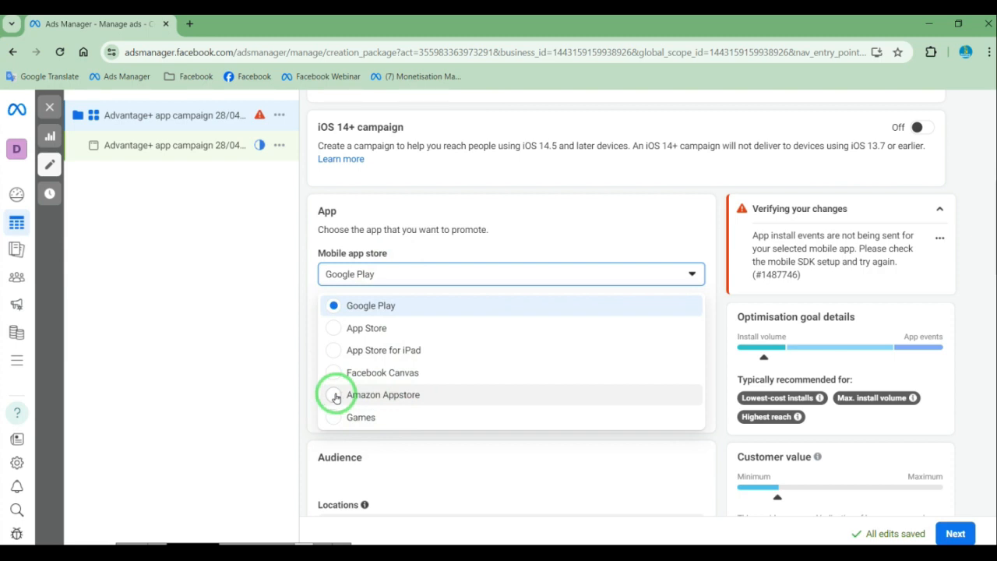
click(335, 397)
click(360, 323)
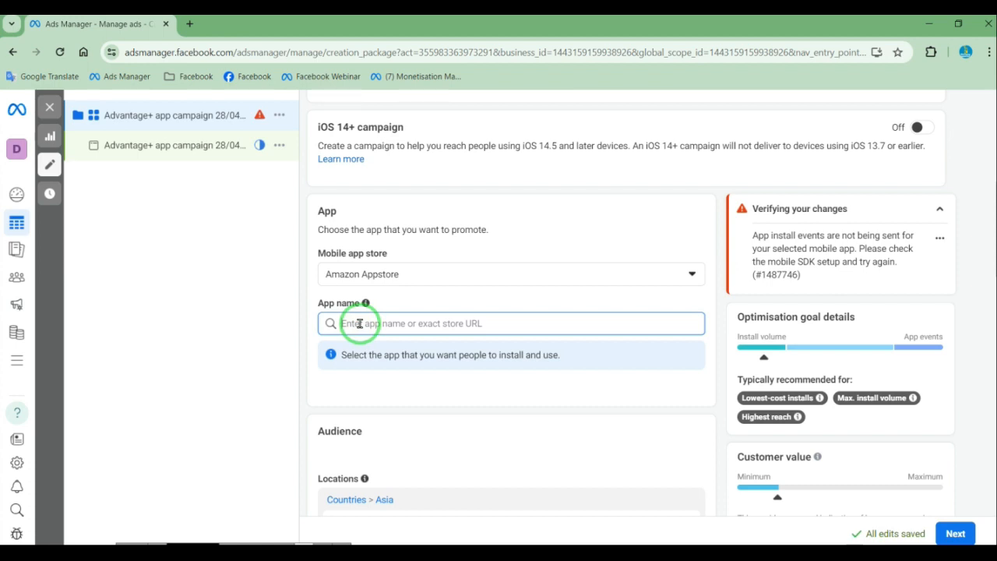
text(a)
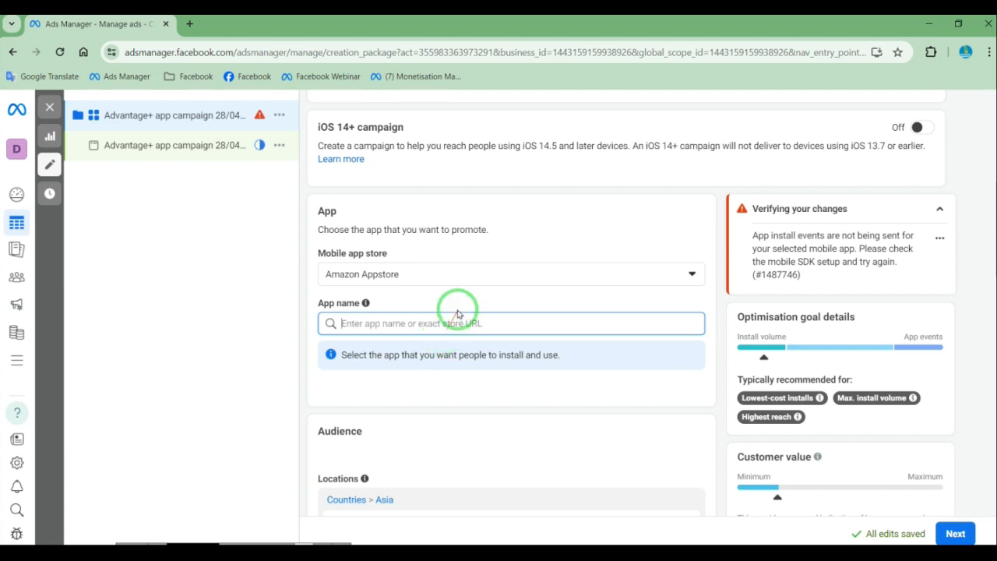
click(450, 272)
click(408, 311)
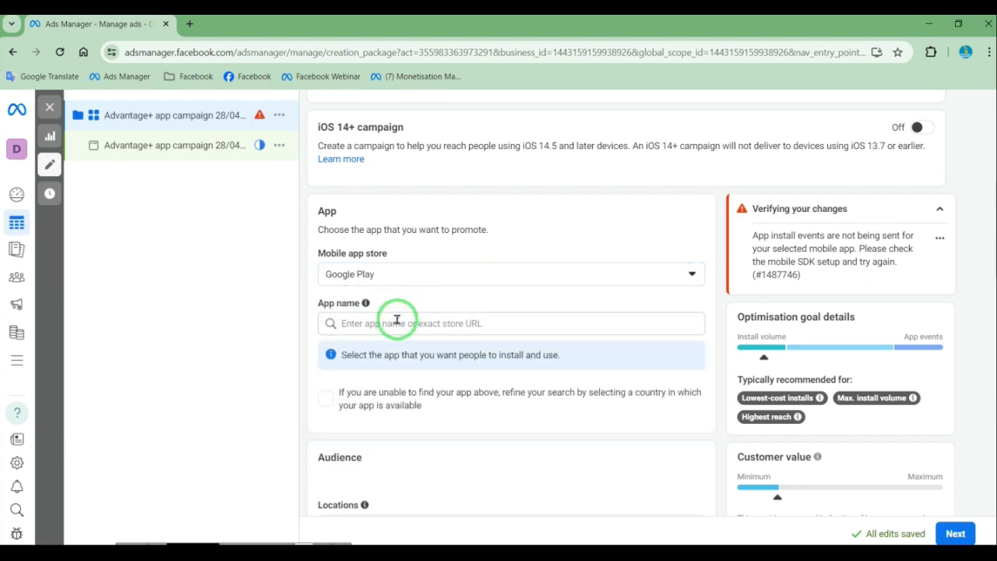
Search for "pm kisan" as the app to promote and select Pm Kisan All Yojana
click(392, 325)
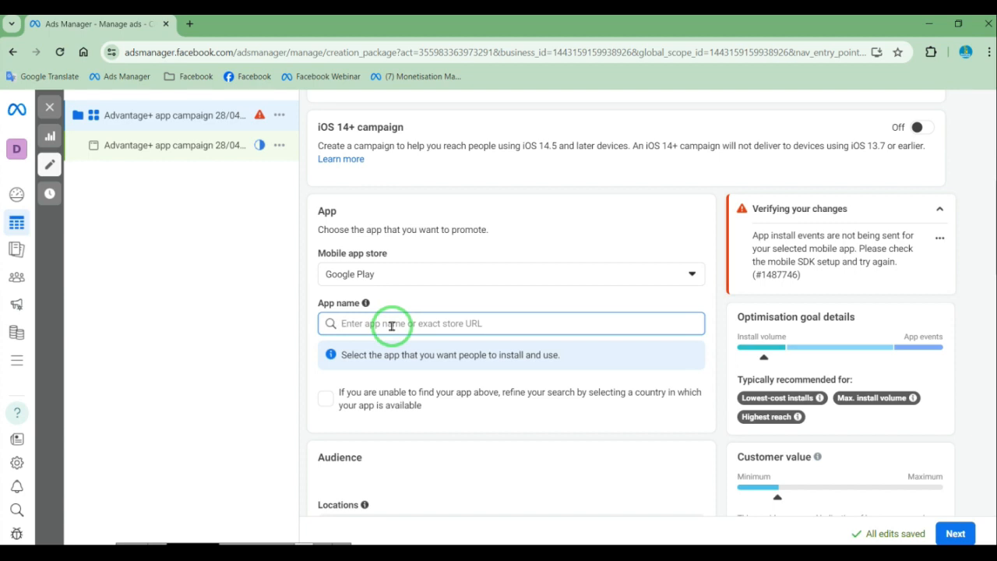
text(pm ki)
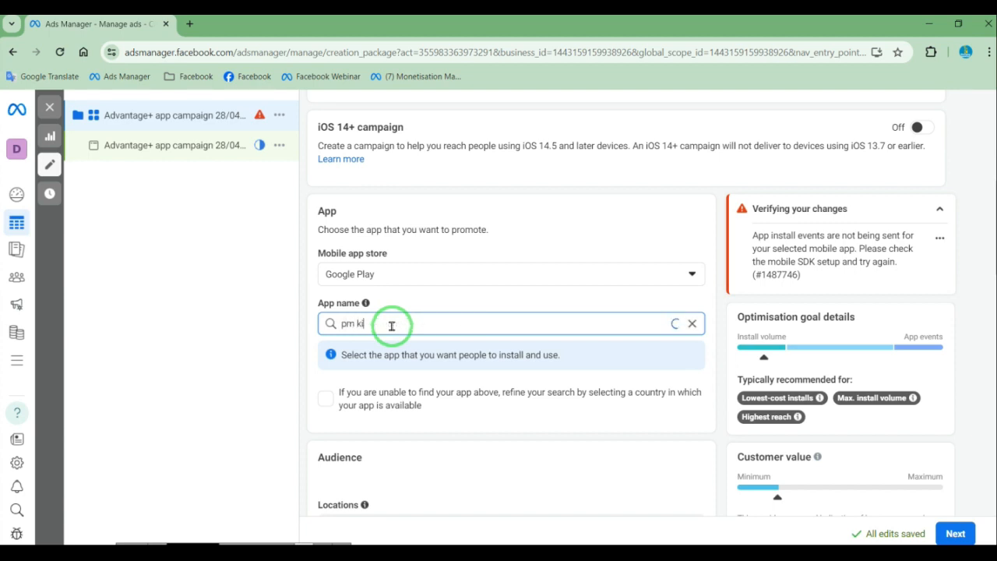
text(san)
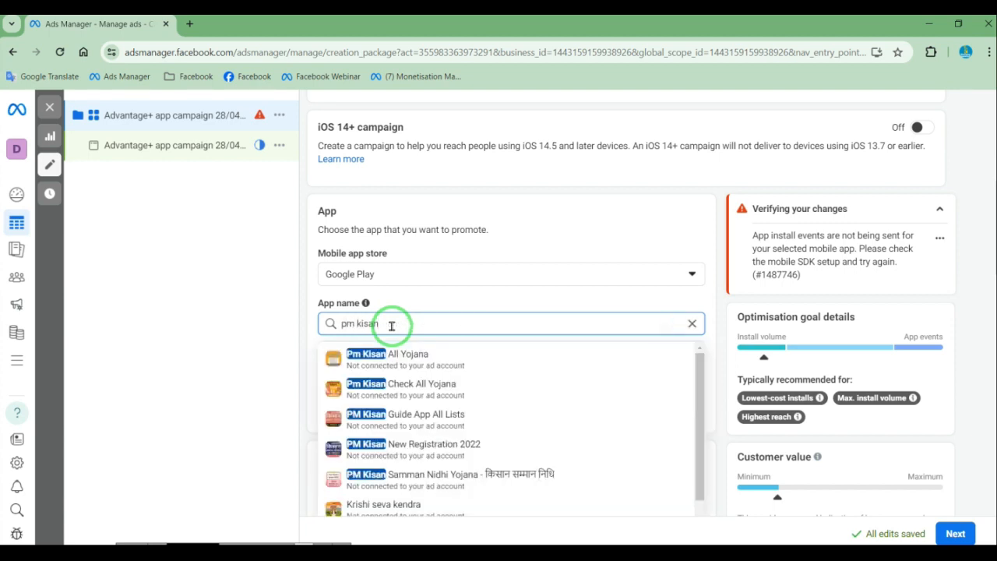
scroll(423, 423, down, 5)
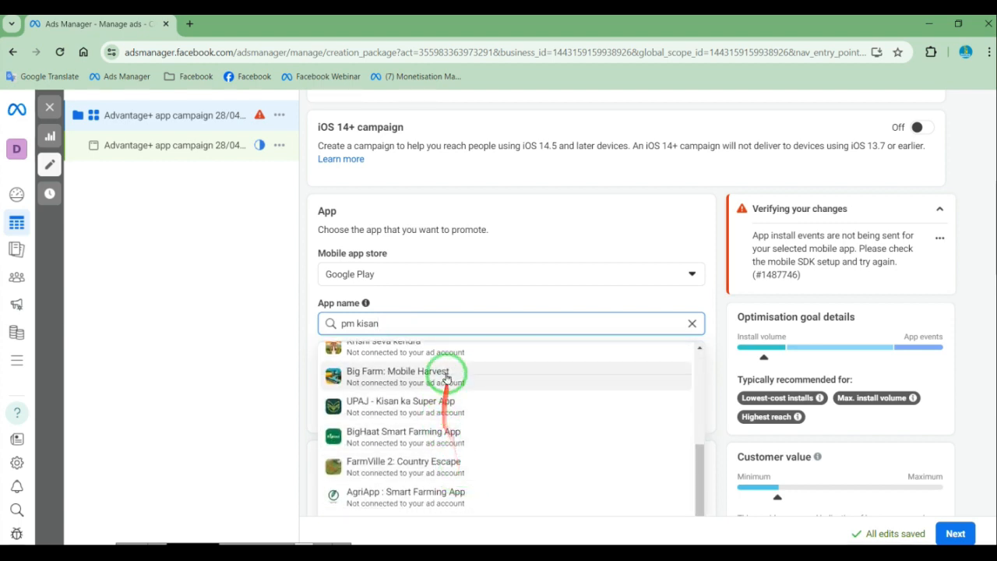
scroll(448, 405, down, 3)
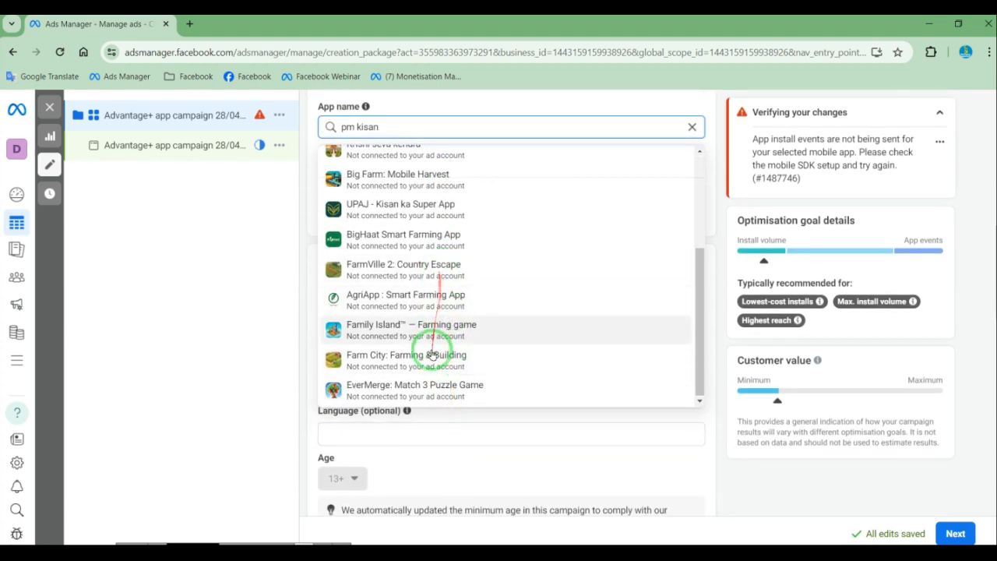
scroll(432, 354, up, 3)
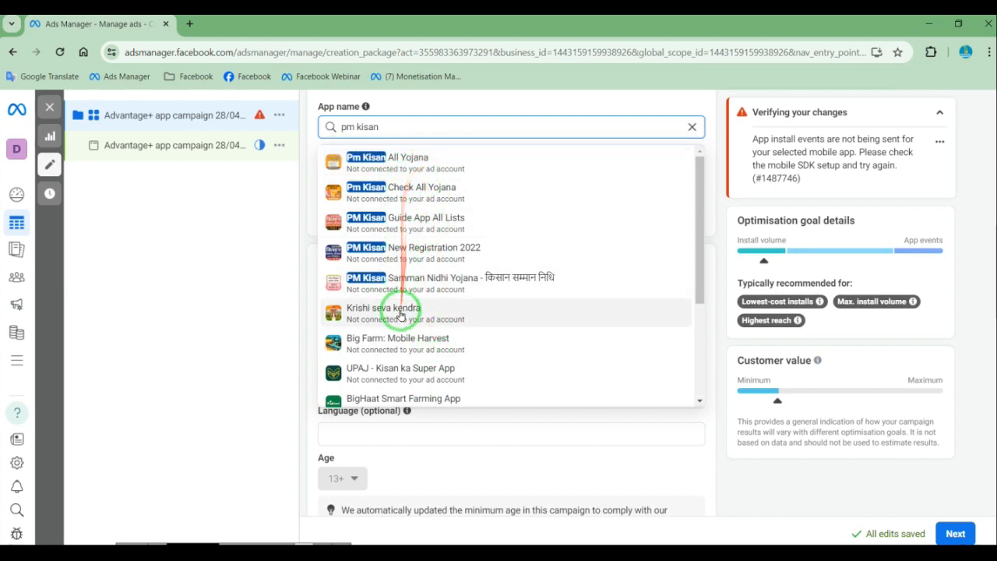
click(406, 172)
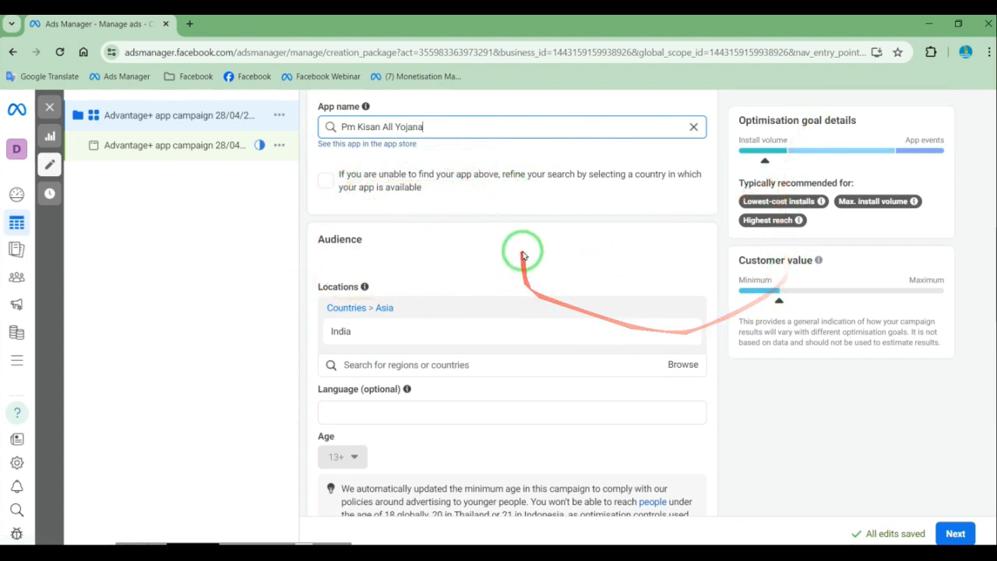
Set the audience language to Hindi
scroll(393, 270, down, 1)
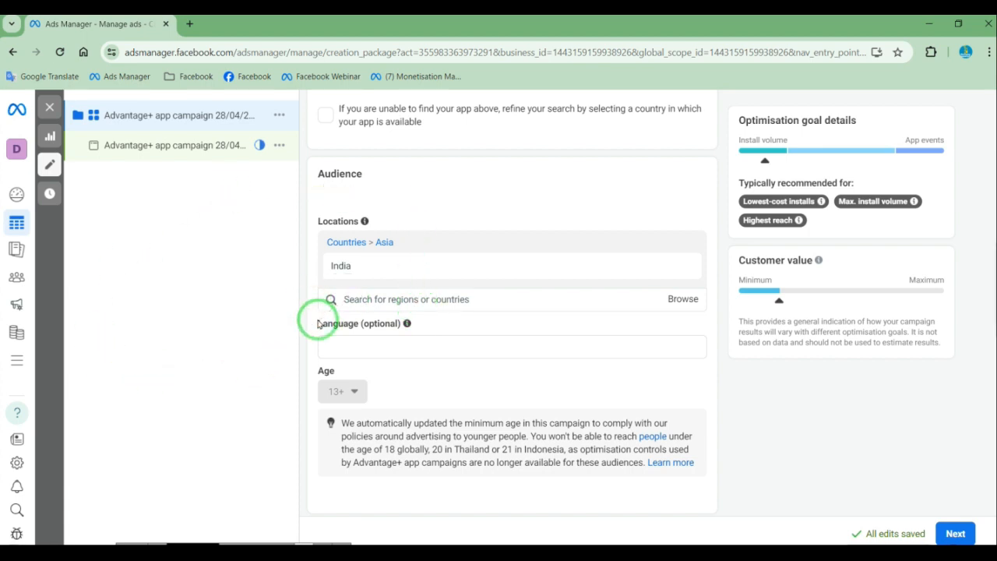
scroll(318, 323, down, 2)
click(356, 215)
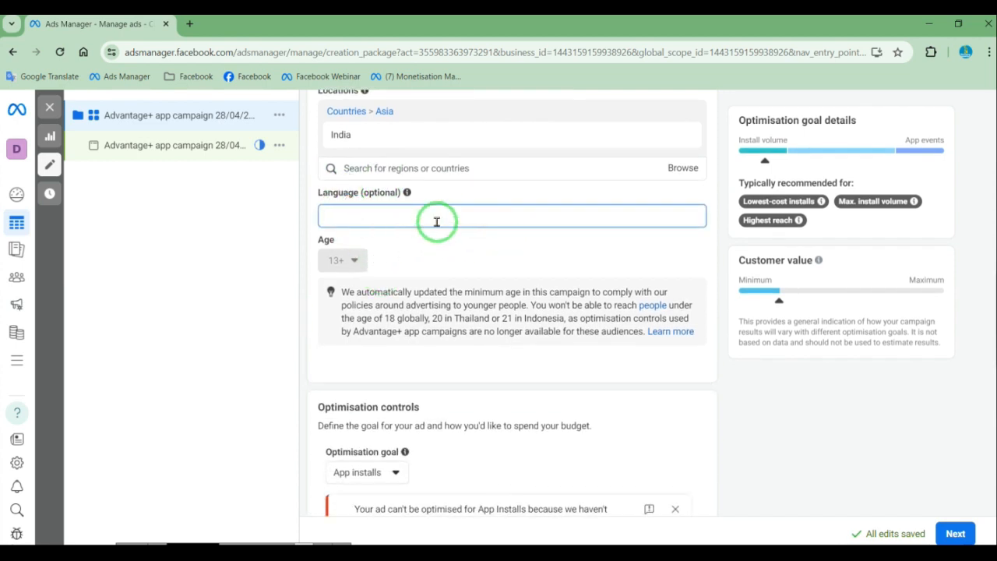
text(hindi)
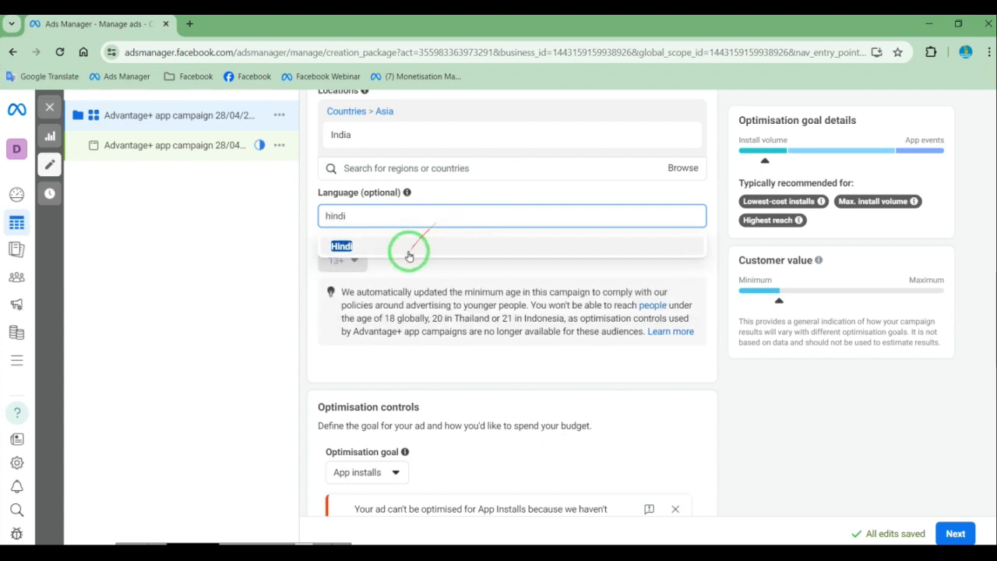
click(409, 248)
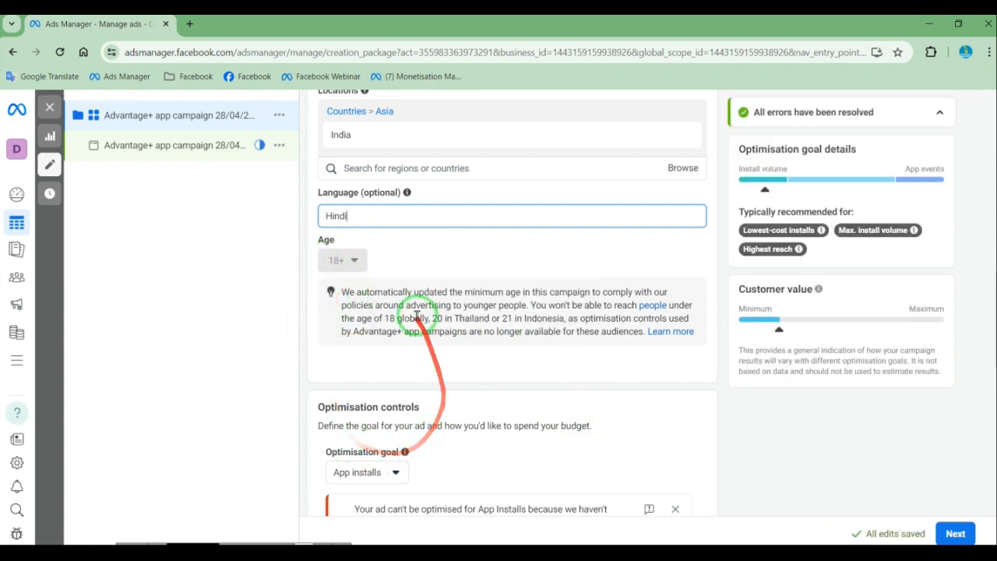
Set the campaign's daily budget to ₹200
scroll(415, 315, down, 3)
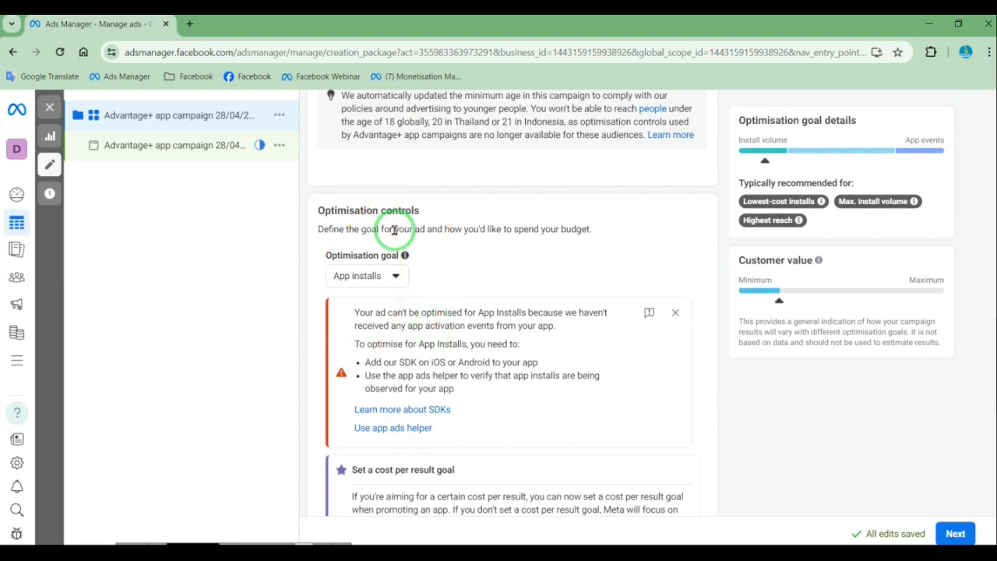
scroll(395, 231, down, 2)
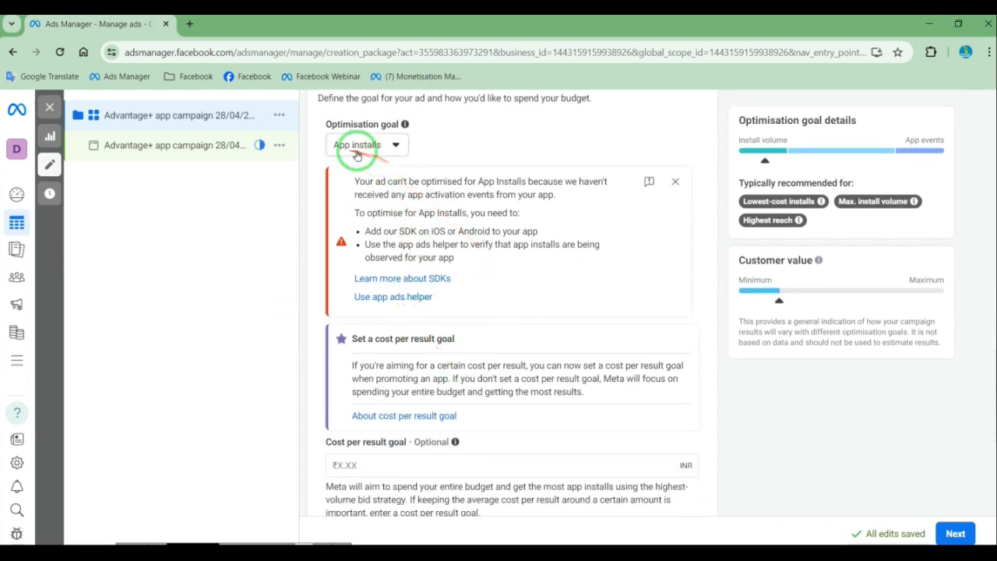
scroll(494, 296, down, 3)
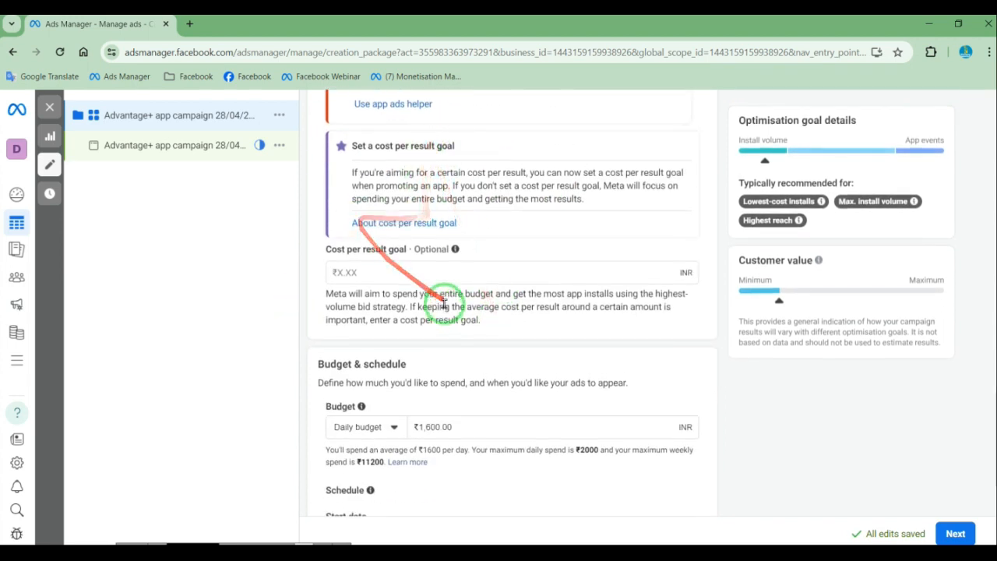
scroll(442, 304, down, 2)
click(424, 302)
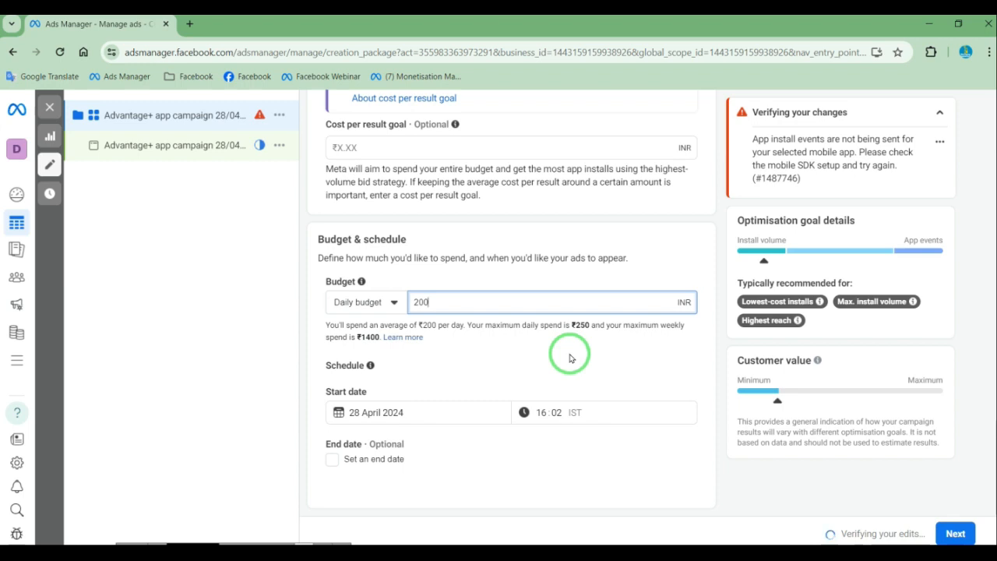
click(584, 366)
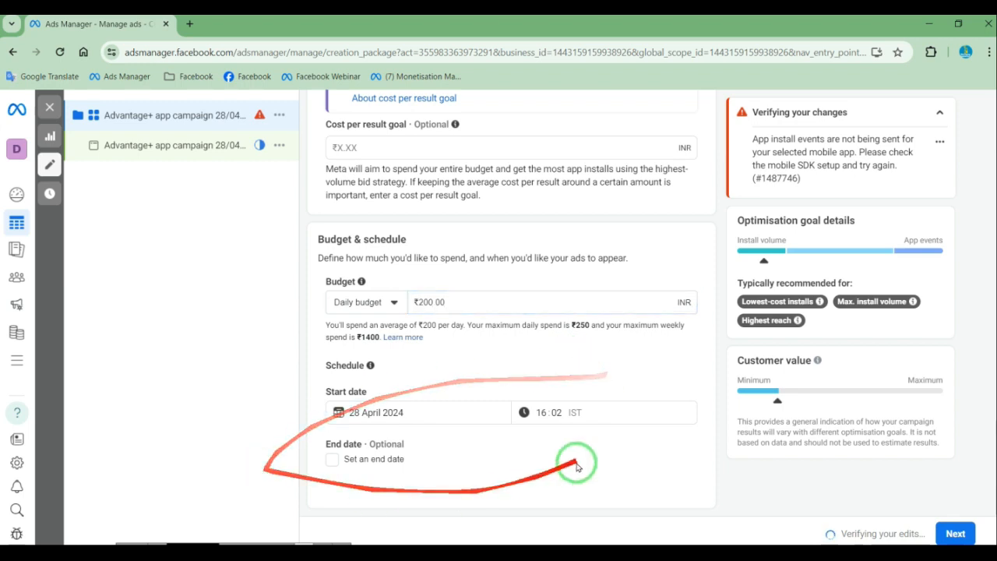
Continue to the ad-level settings and turn on the ad preview
click(955, 534)
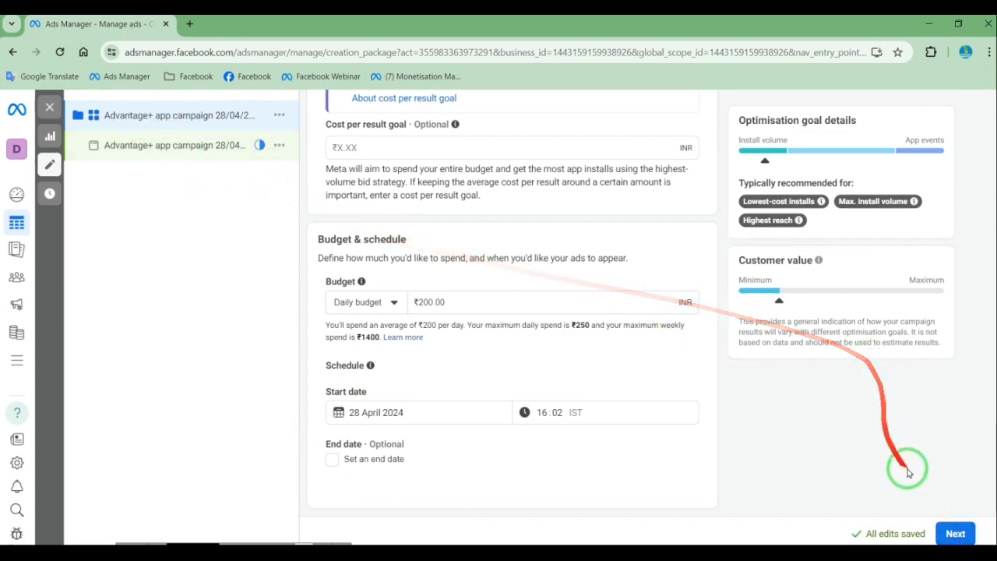
click(957, 536)
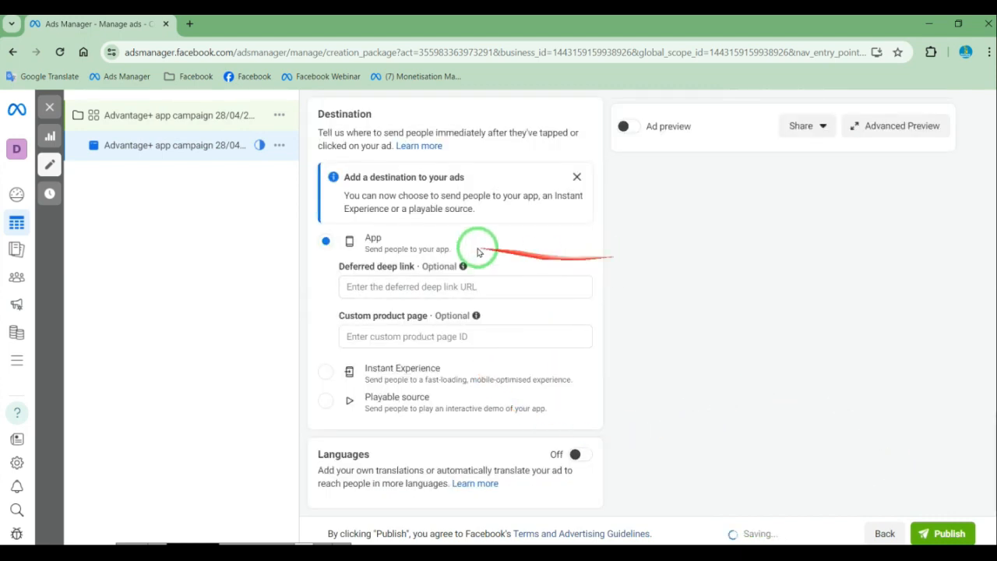
scroll(550, 241, up, 2)
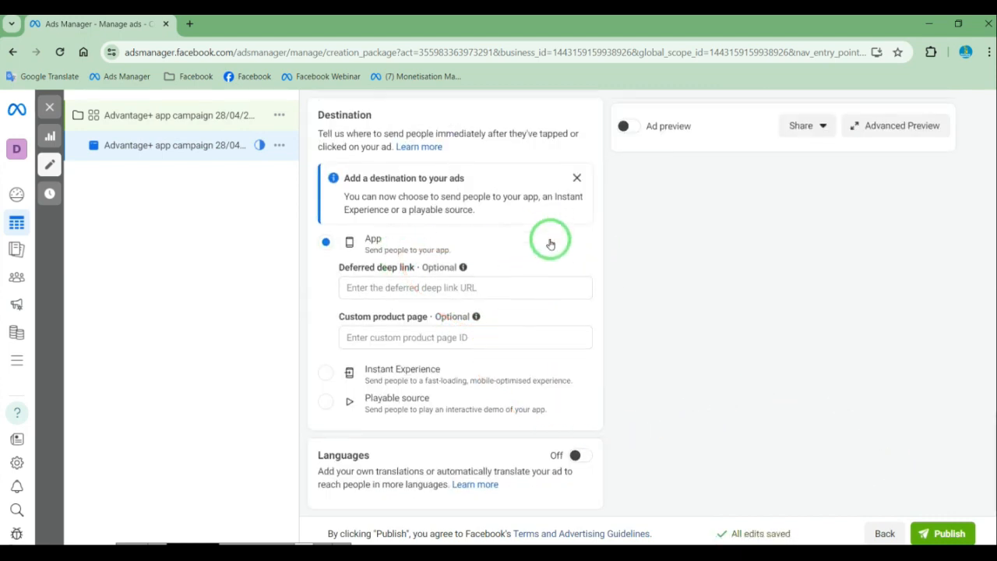
click(629, 127)
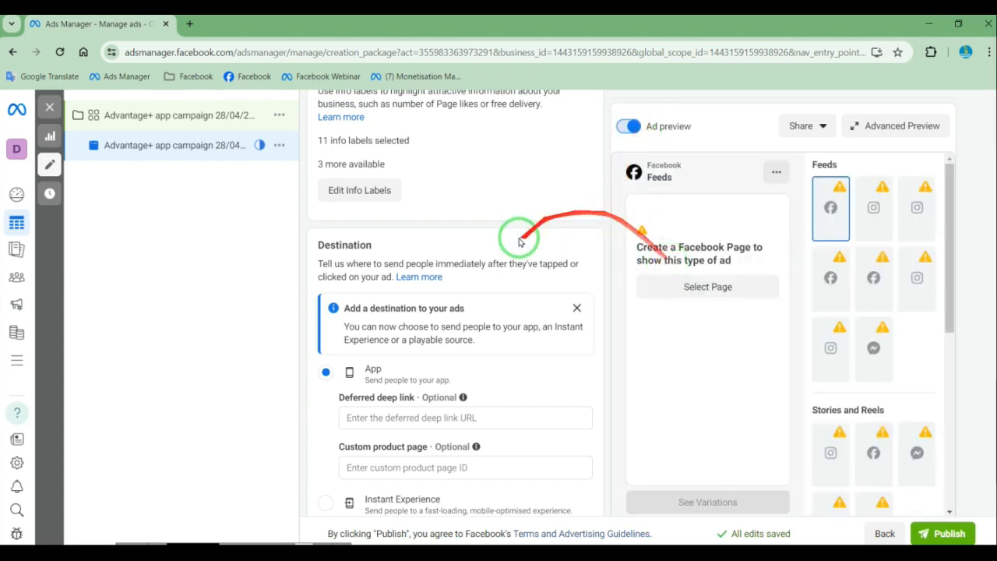
scroll(510, 331, up, 3)
scroll(520, 322, up, 3)
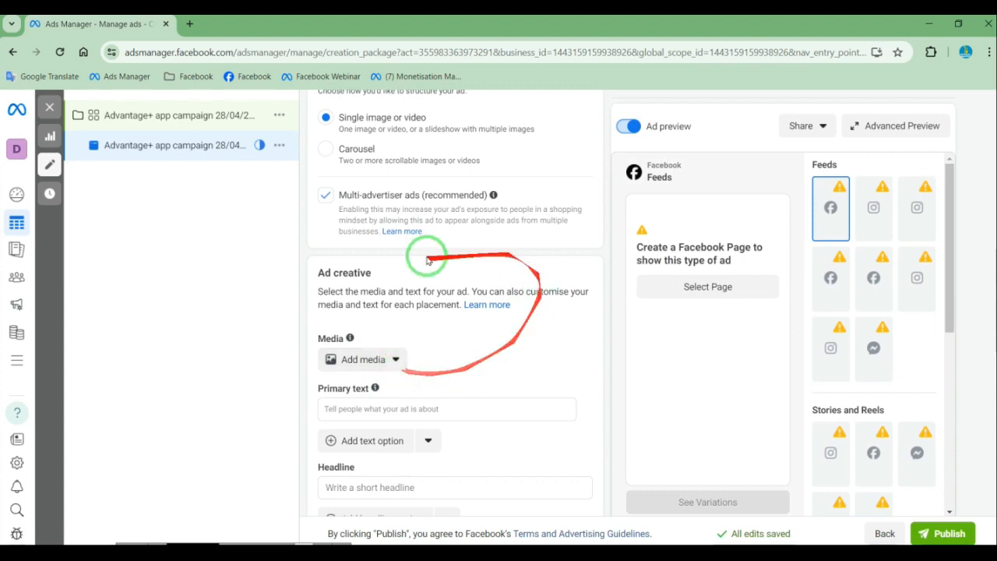
Choose Digital Library as the Facebook Page for the ad's identity
scroll(467, 249, up, 1)
scroll(464, 239, up, 7)
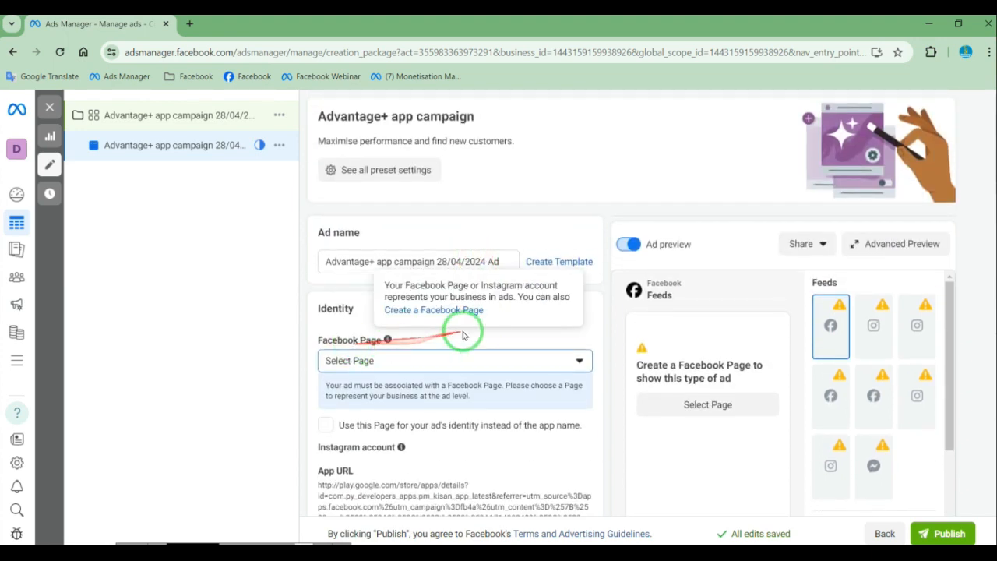
scroll(475, 327, down, 2)
click(395, 232)
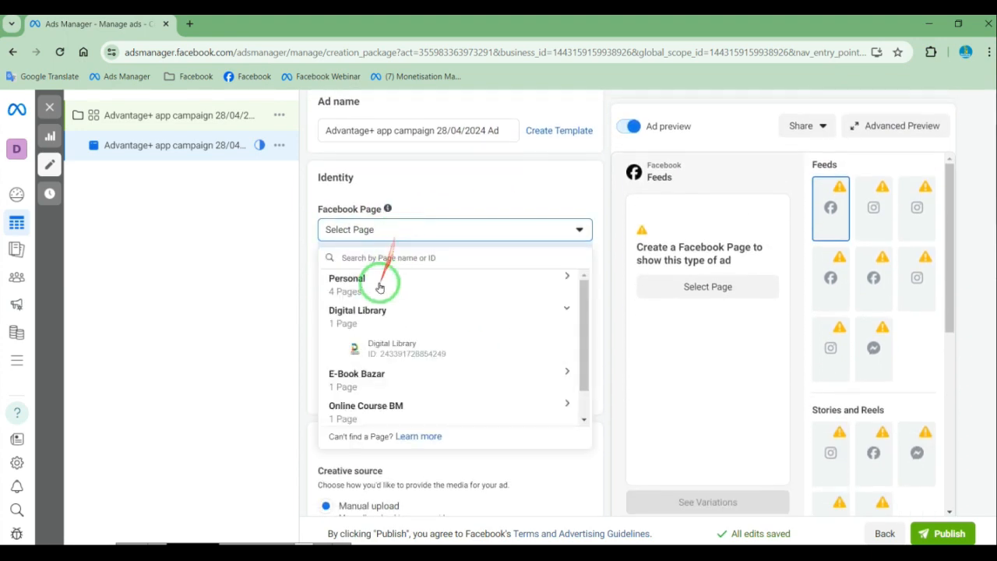
click(407, 346)
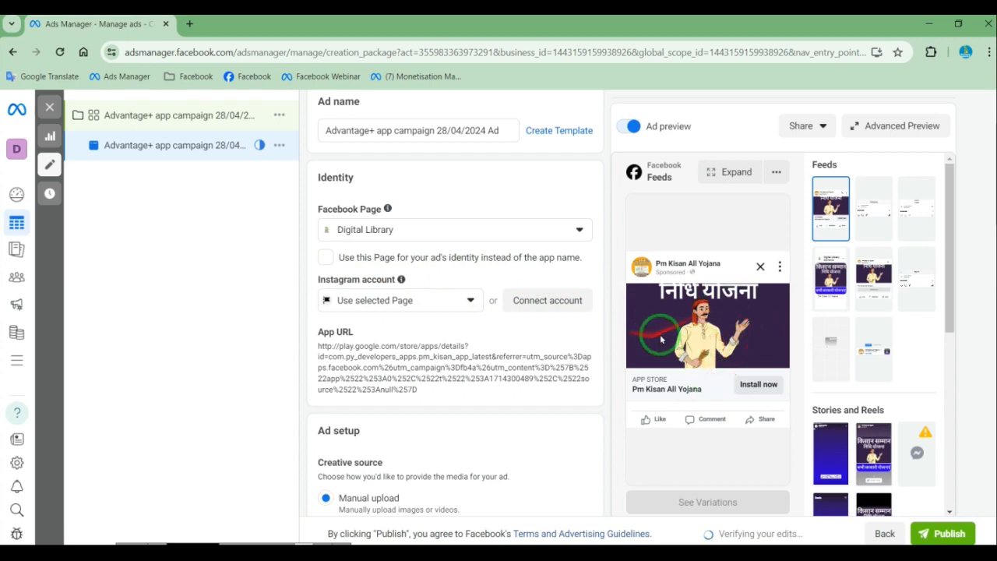
Preview how the ad looks in the Facebook Stories placement
scroll(800, 356, down, 2)
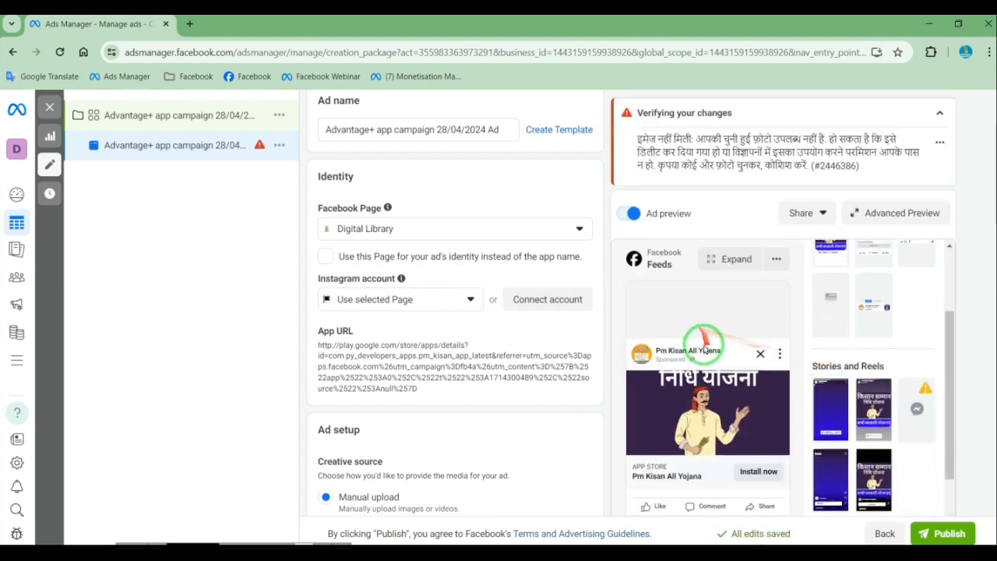
scroll(707, 352, down, 2)
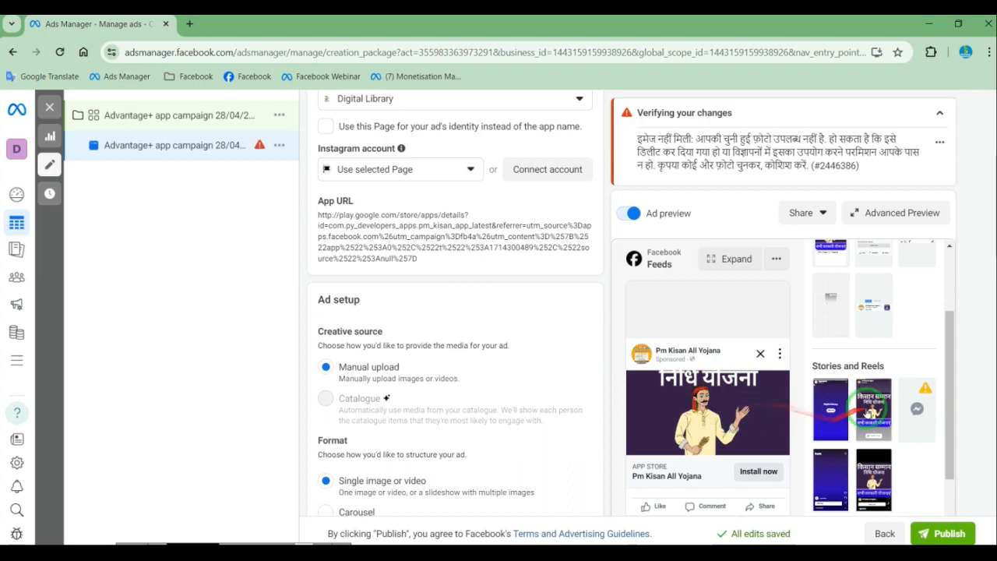
click(874, 409)
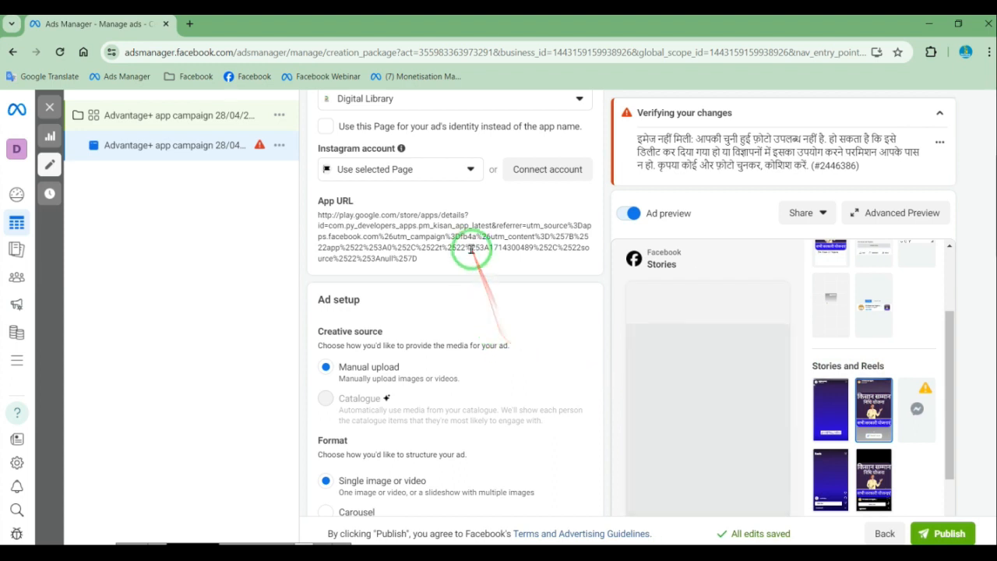
Examine the ad's format, media, primary text, headline and destination options
scroll(437, 285, down, 3)
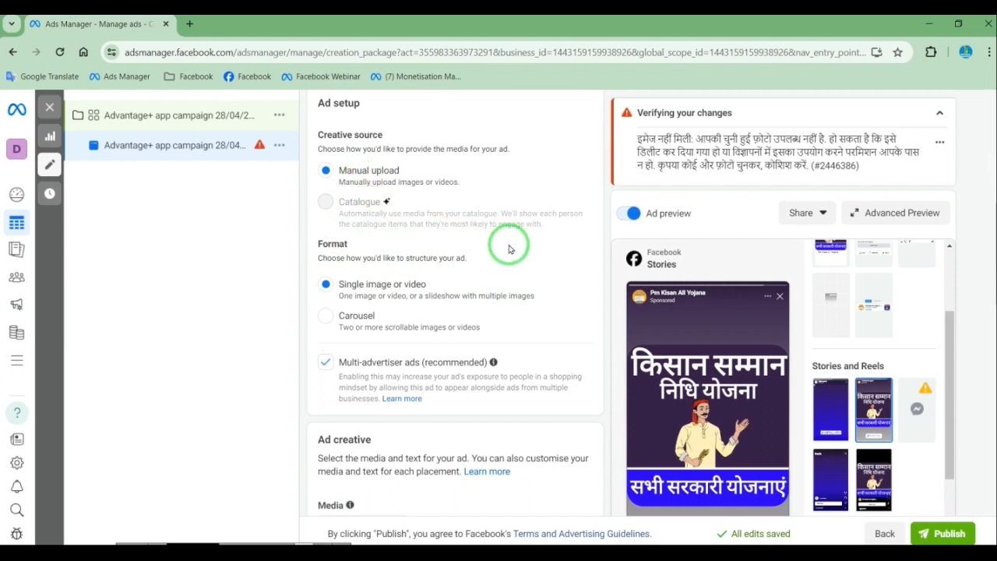
scroll(514, 265, down, 3)
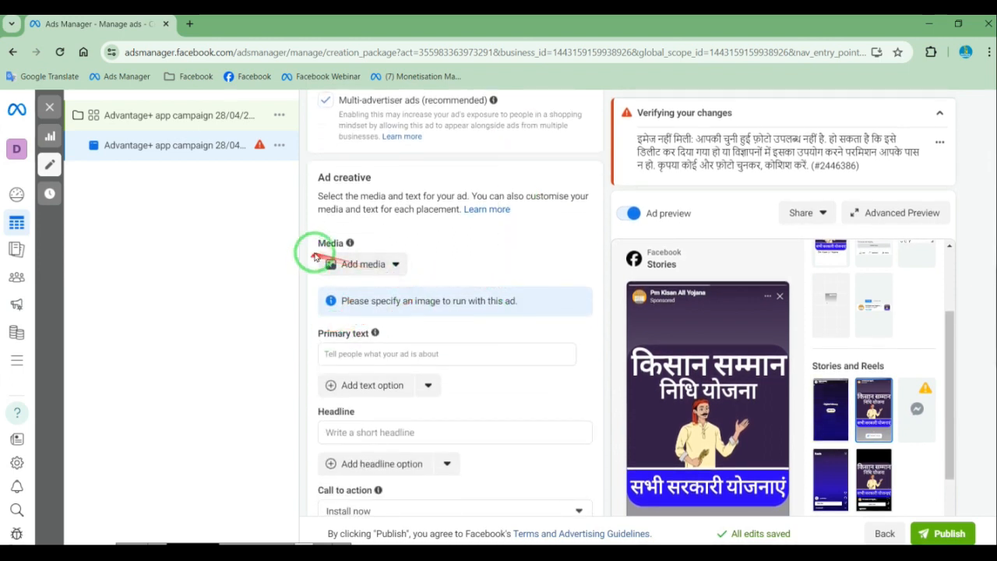
click(370, 265)
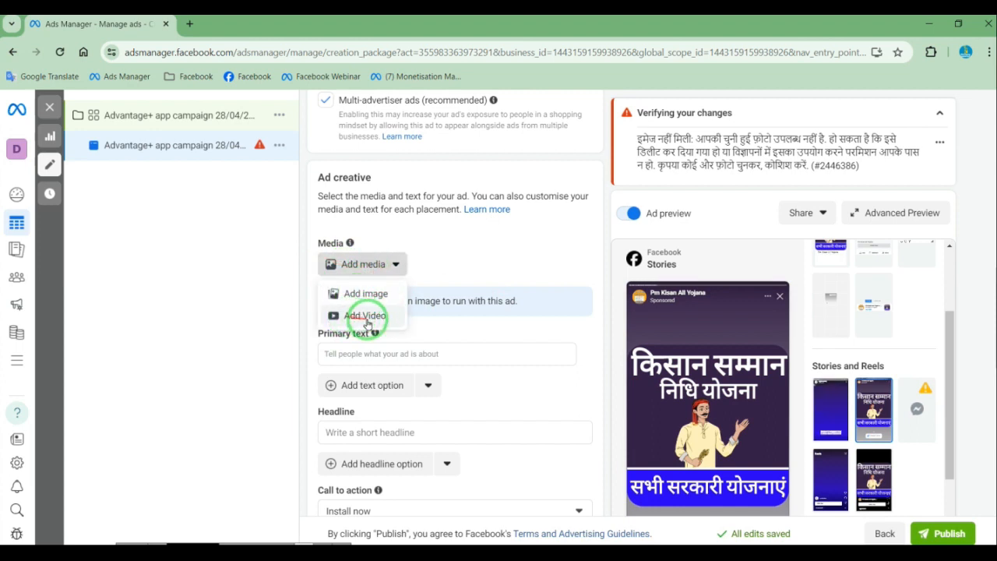
click(487, 285)
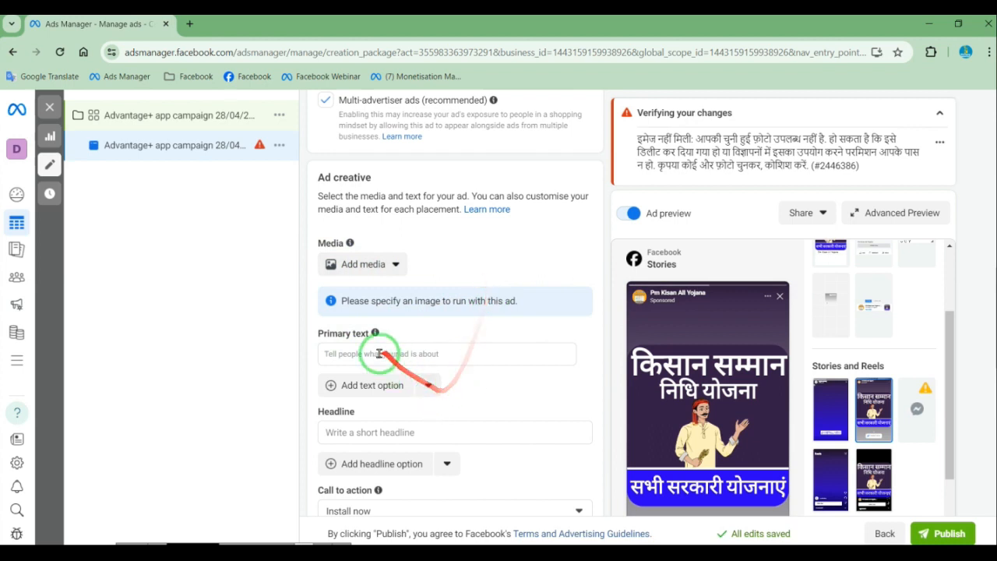
scroll(373, 327, down, 2)
click(345, 222)
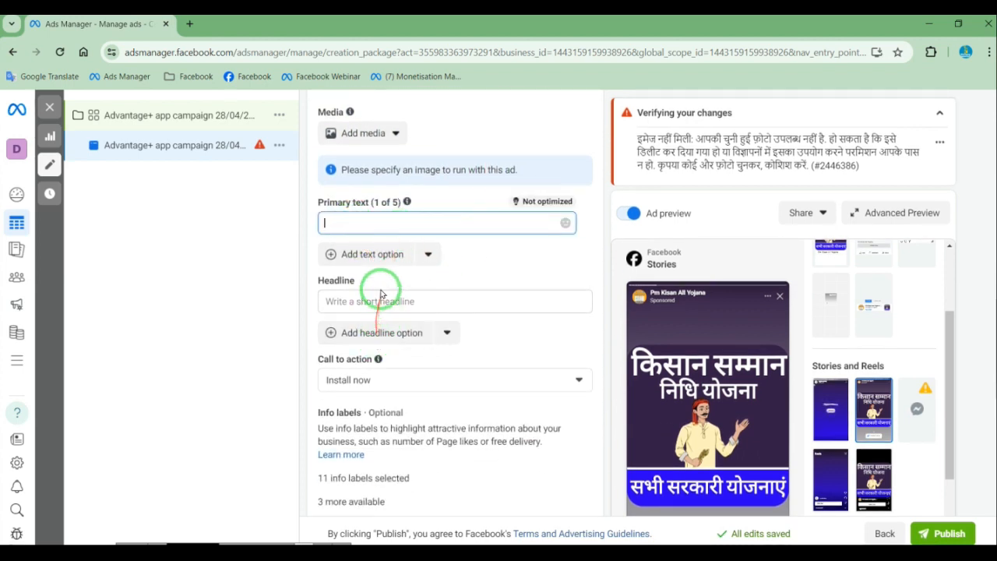
click(347, 301)
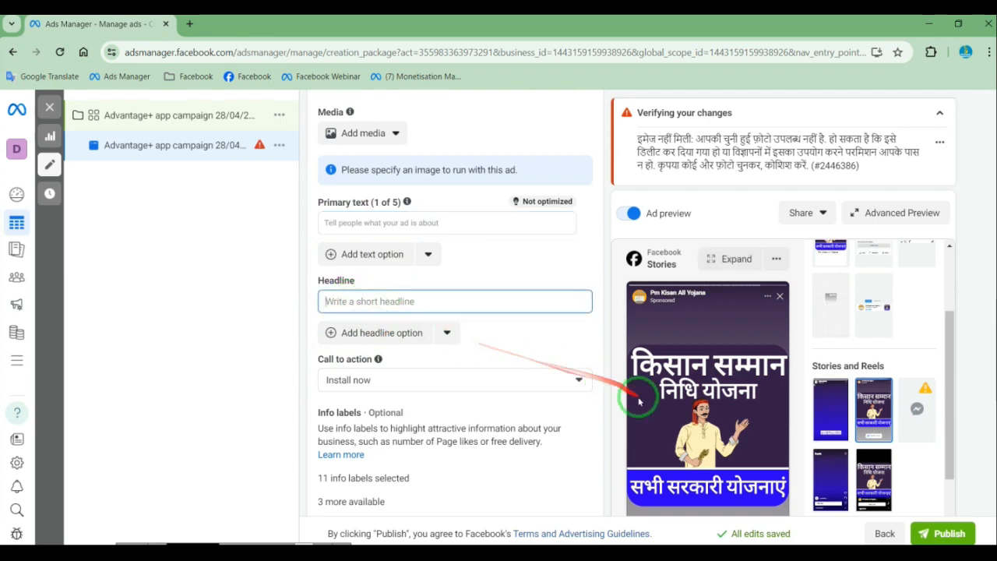
scroll(639, 405, down, 3)
scroll(644, 416, down, 3)
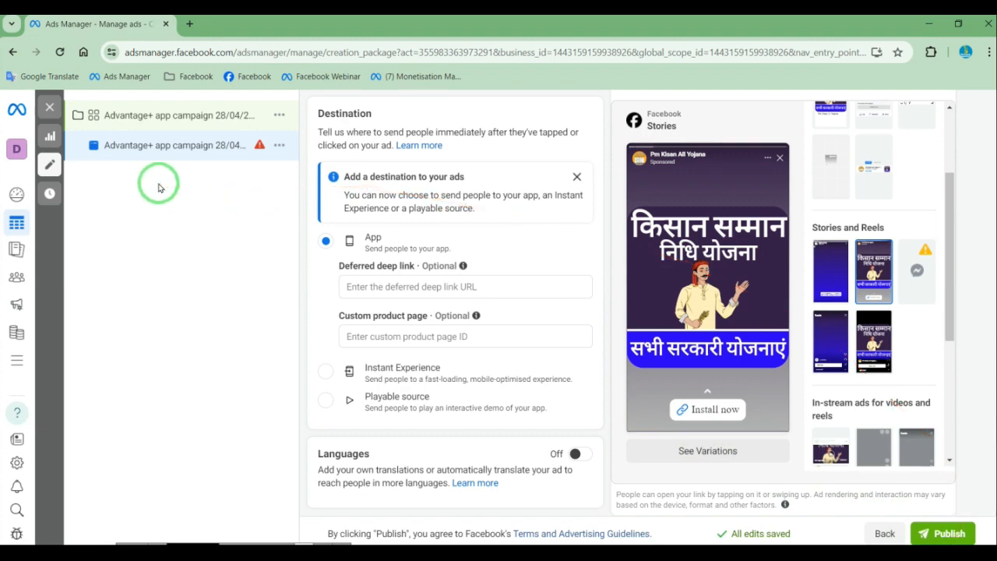
Close the ad editor, clear the campaign, ad set and ad selections, and discard all unpublished drafts
click(46, 110)
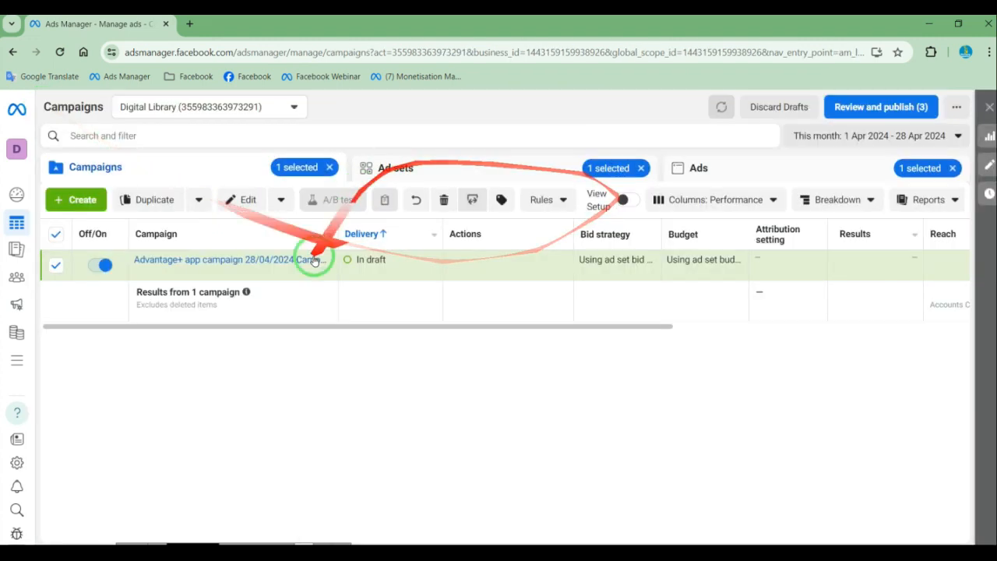
click(952, 169)
click(641, 168)
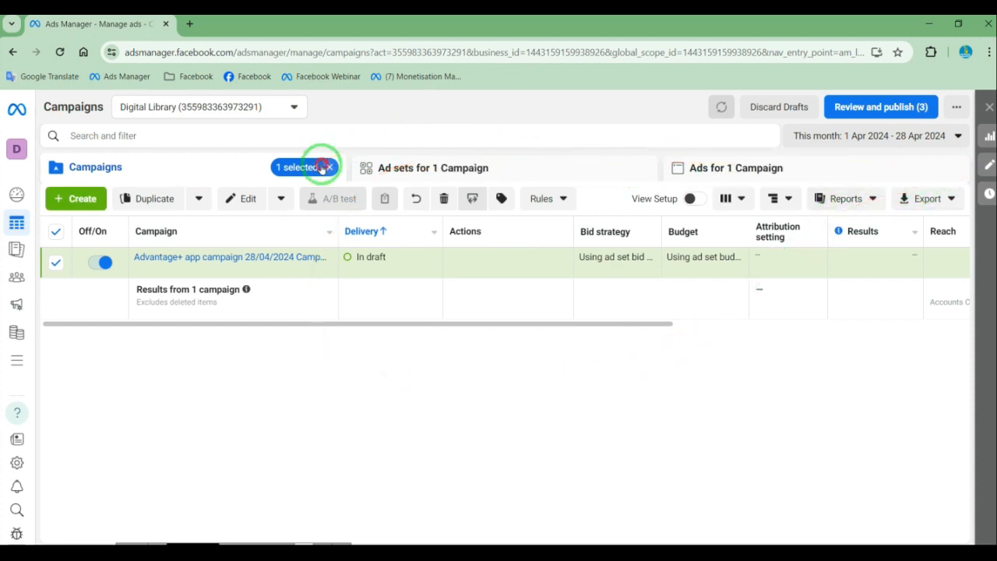
click(328, 166)
click(788, 110)
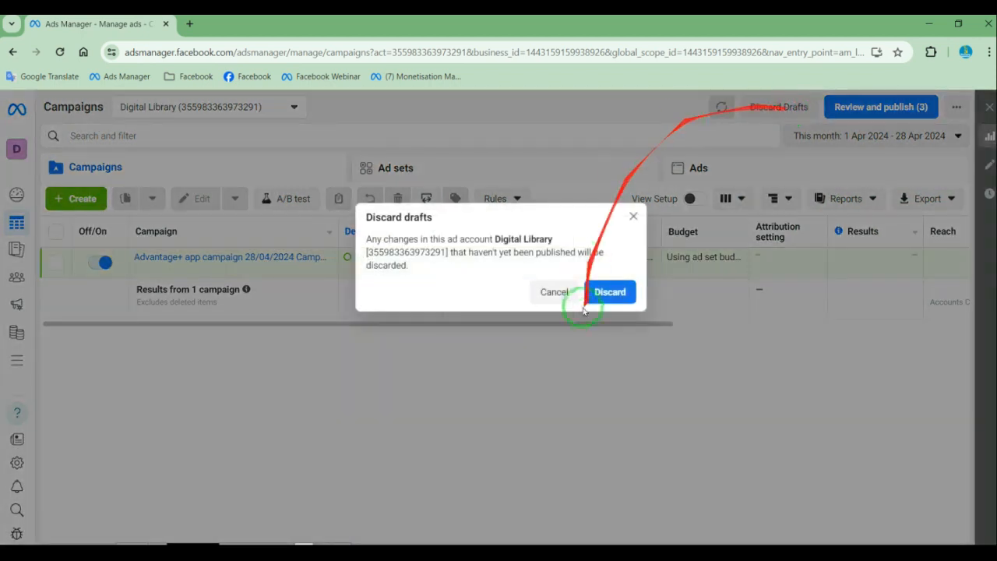
click(610, 293)
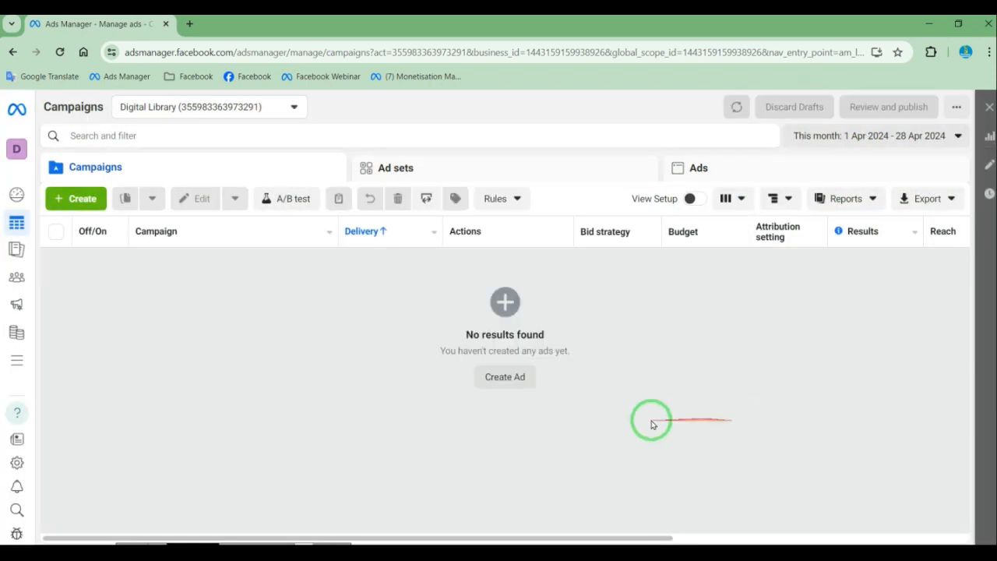
Create a new campaign with the App promotion objective and the Manual app promotion campaign setup
click(71, 199)
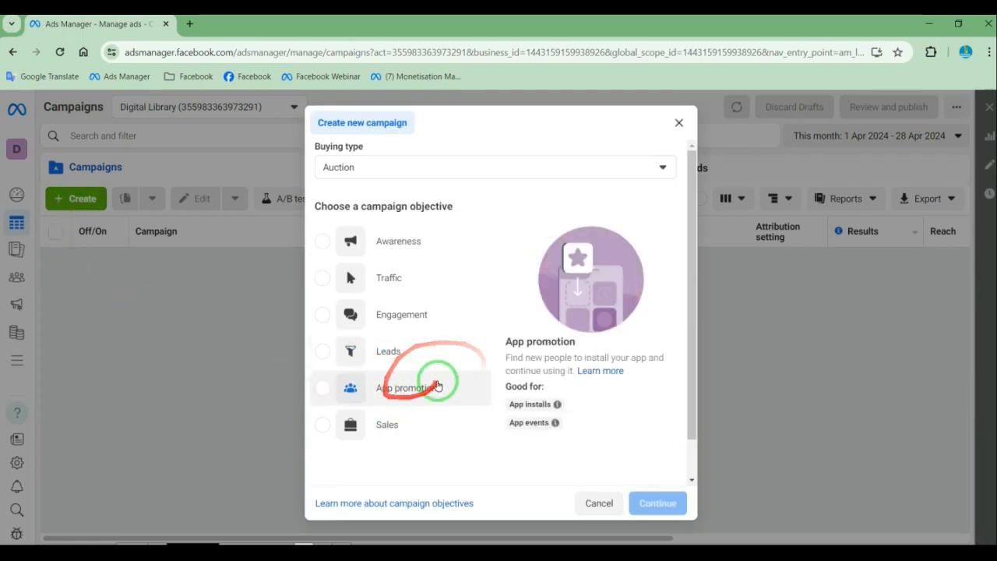
click(322, 388)
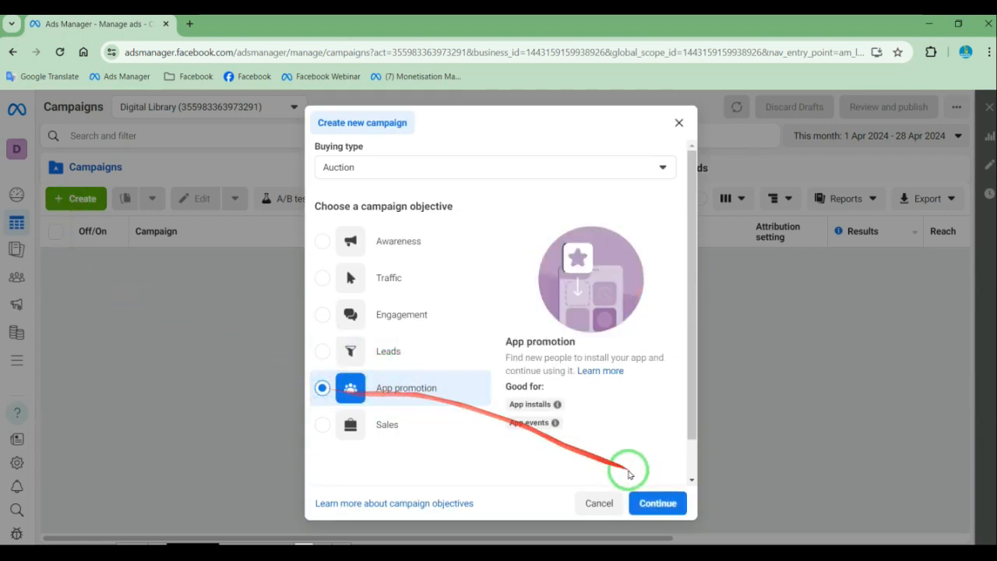
click(658, 503)
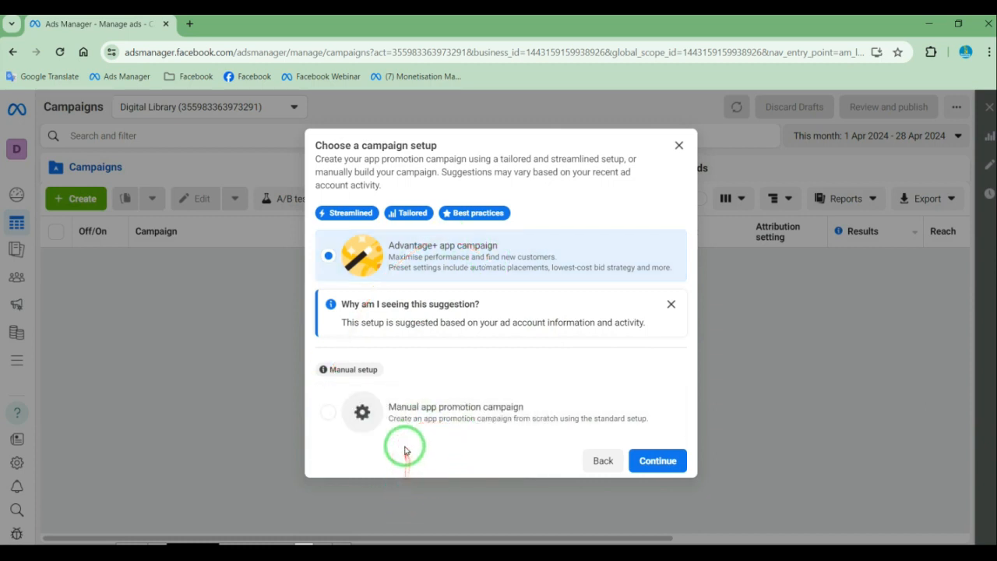
click(330, 413)
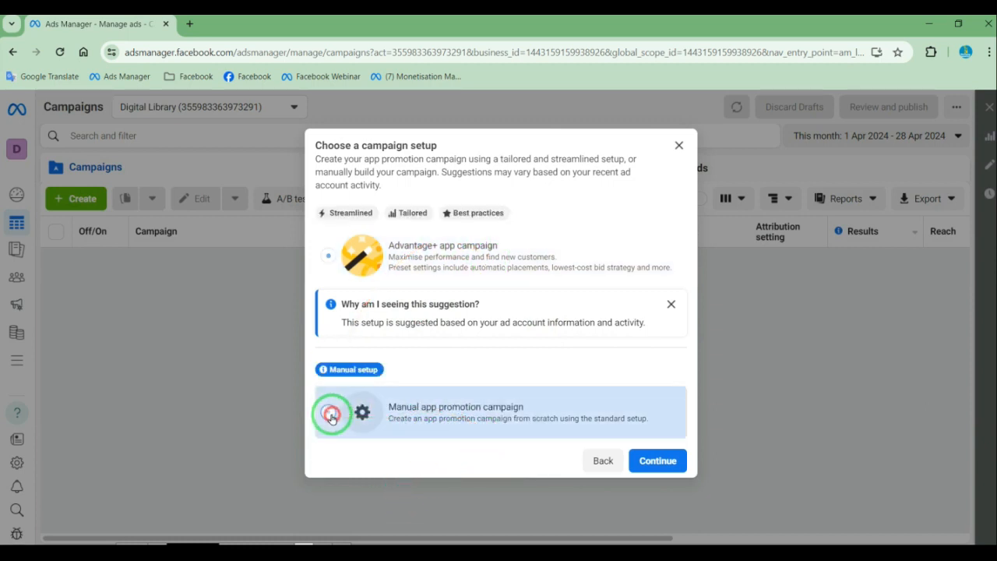
click(661, 460)
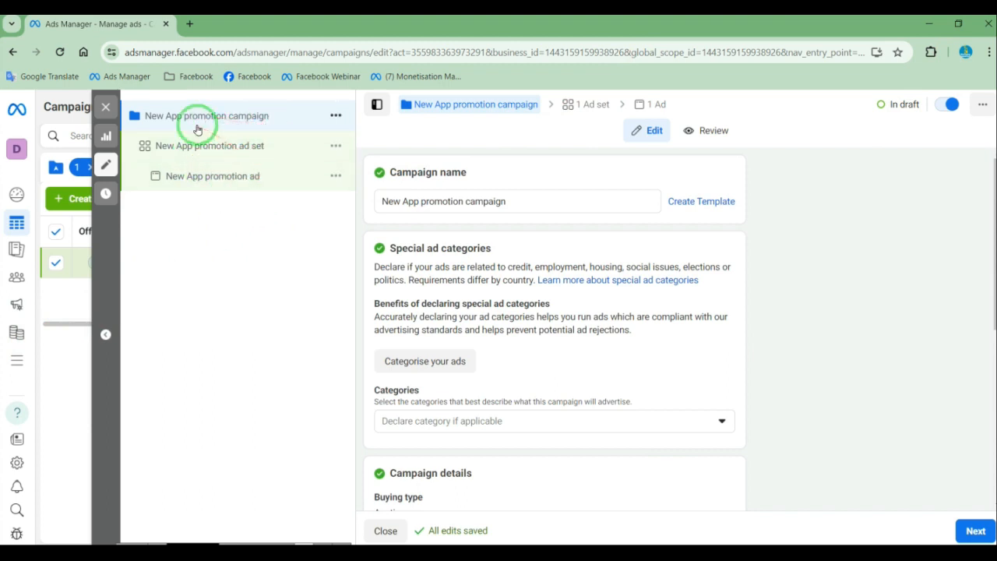
Continue to the ad set settings, search for "pm kisa" and select Pm Kisan All Yojana as the app to promote
scroll(812, 356, down, 5)
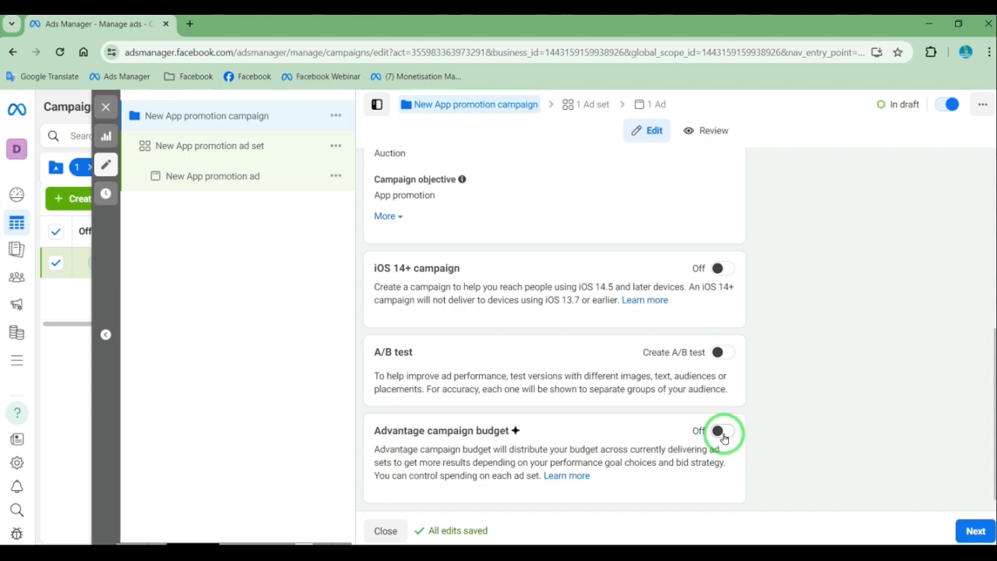
click(976, 530)
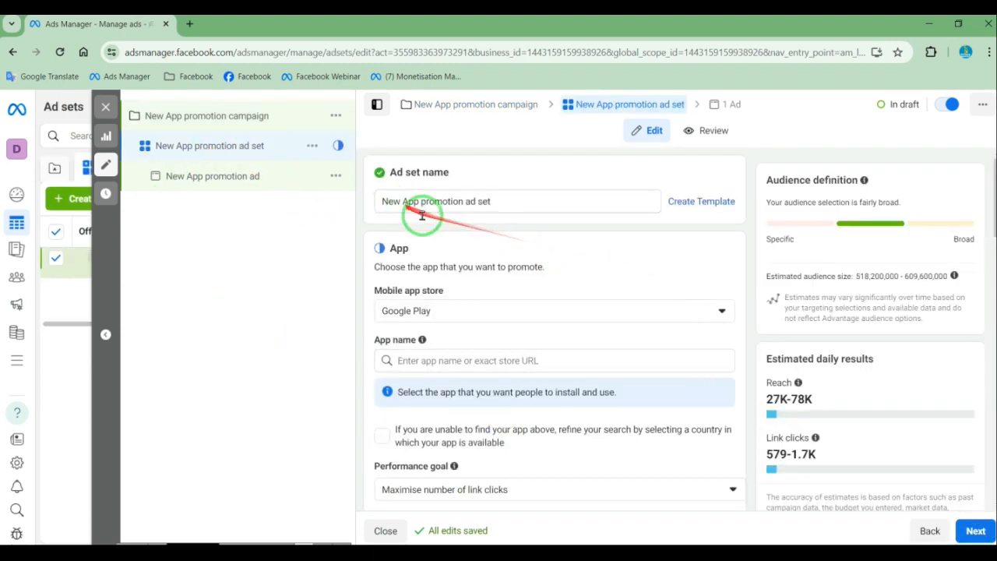
drag(494, 202, 379, 208)
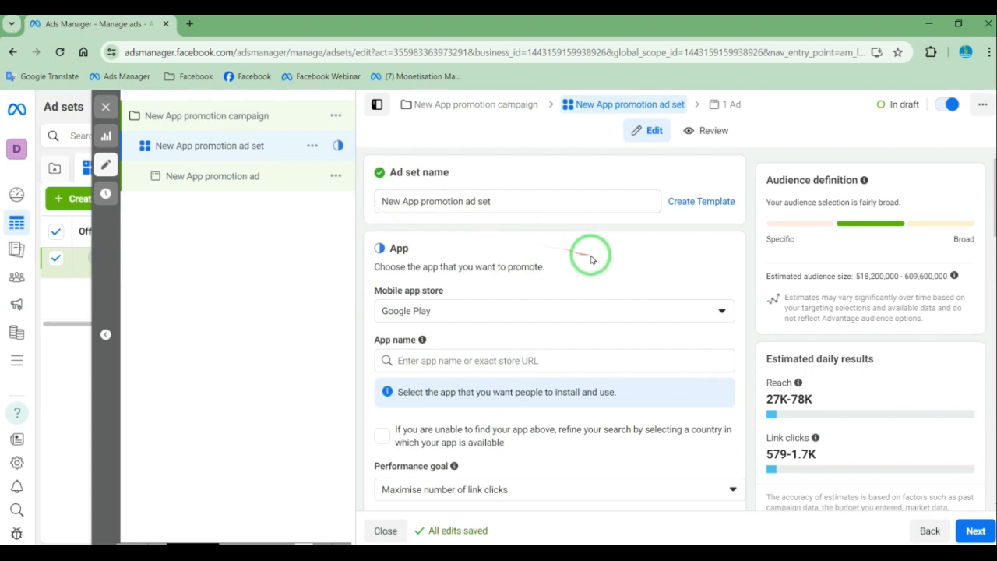
scroll(590, 257, down, 1)
scroll(522, 245, up, 1)
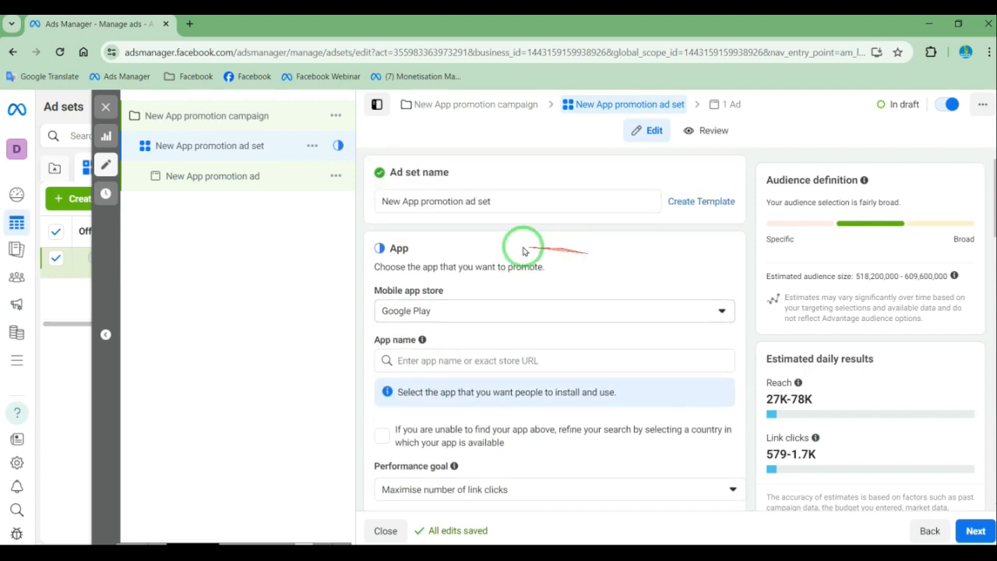
scroll(467, 250, down, 3)
click(408, 230)
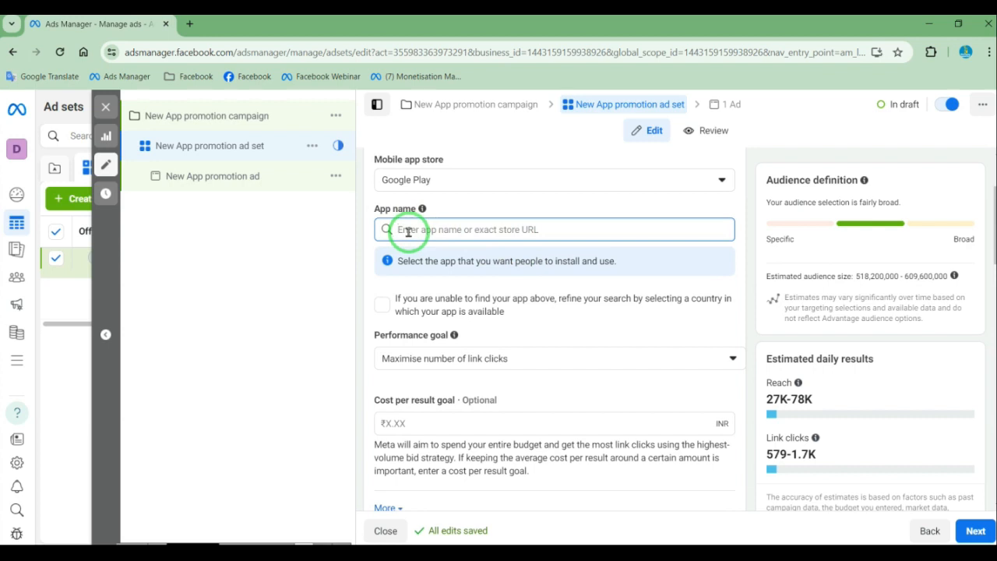
text(pm kisa)
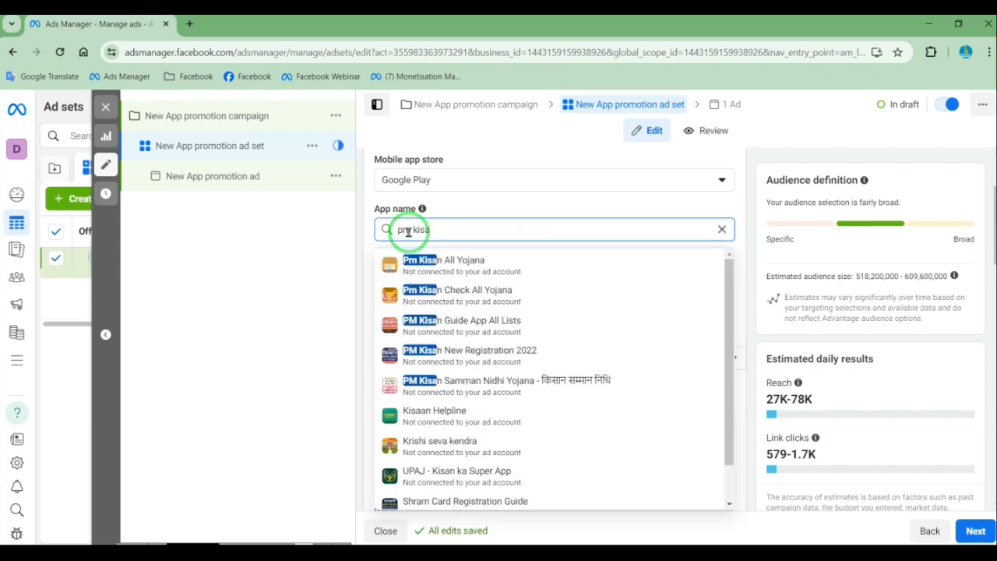
click(450, 265)
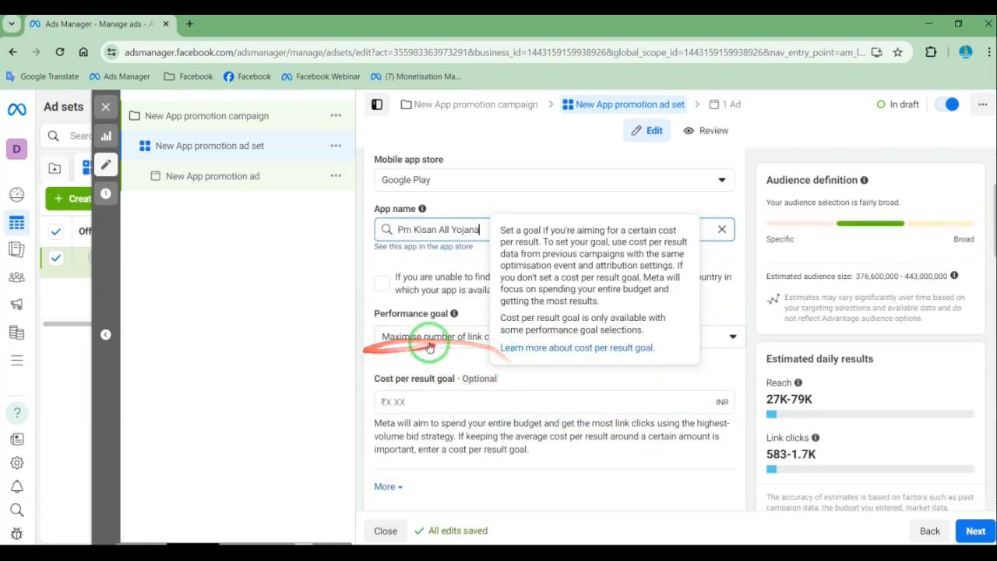
Set the ad set's performance goal to Maximise number of app installs
scroll(693, 343, down, 3)
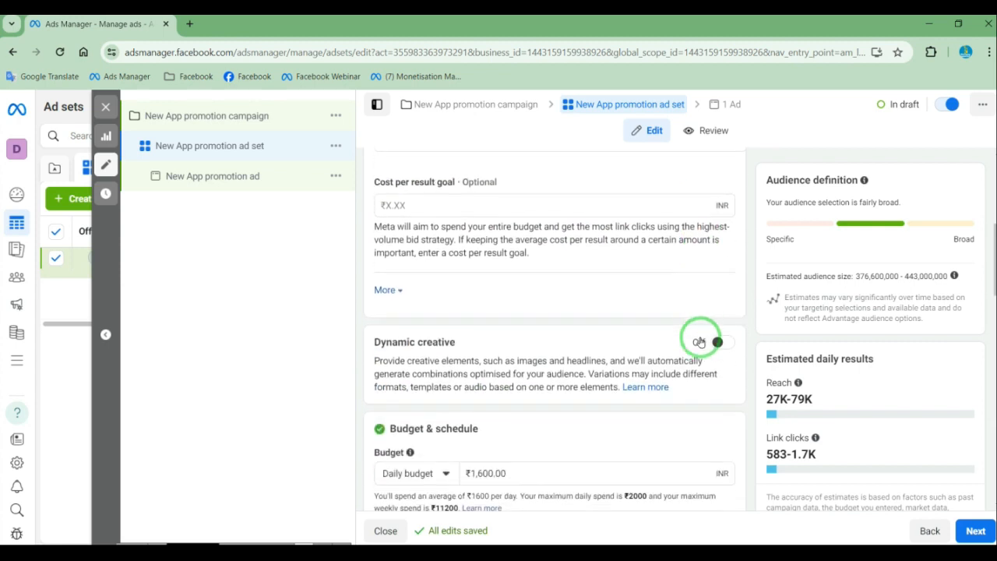
scroll(699, 355, up, 2)
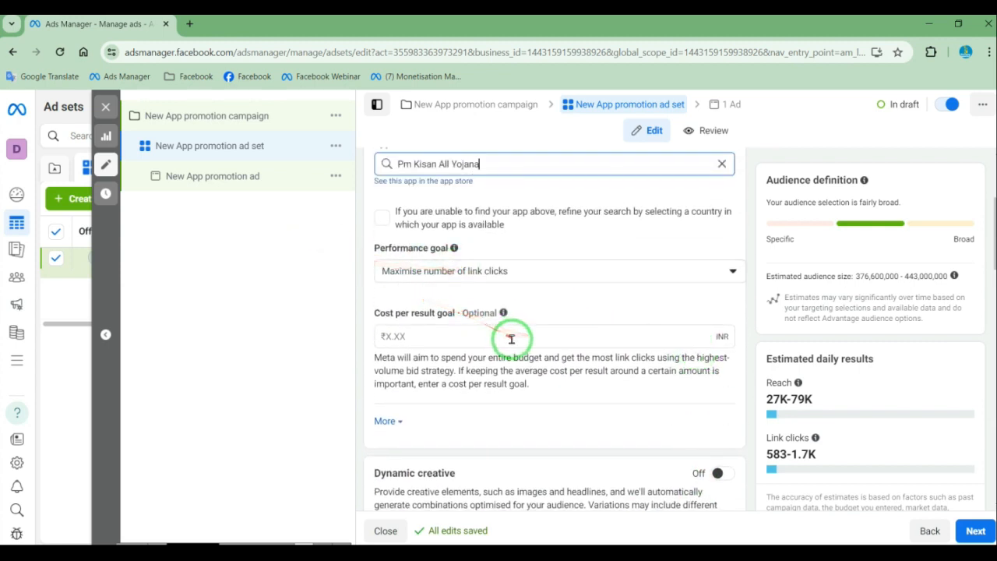
mouse_move(767, 385)
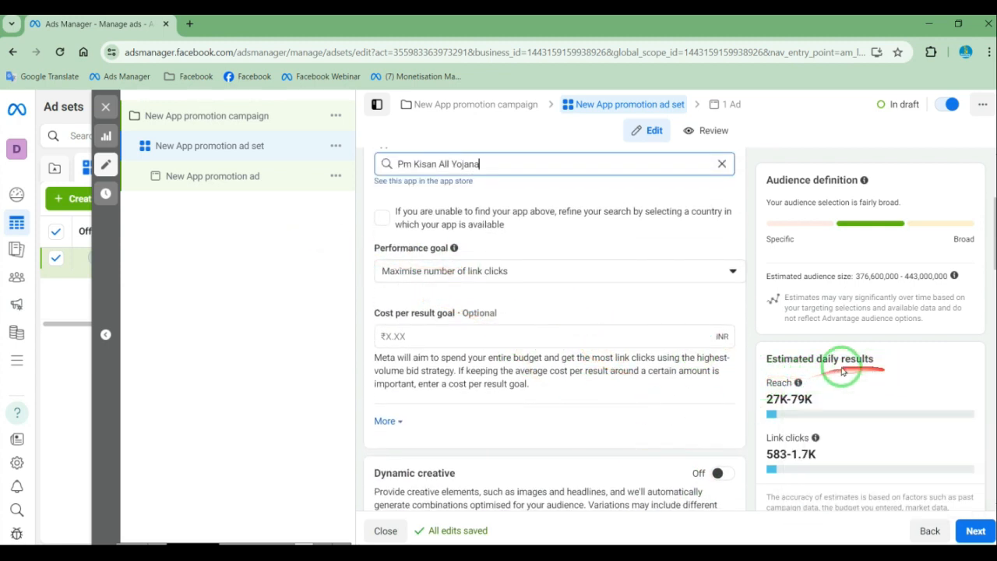
mouse_move(815, 438)
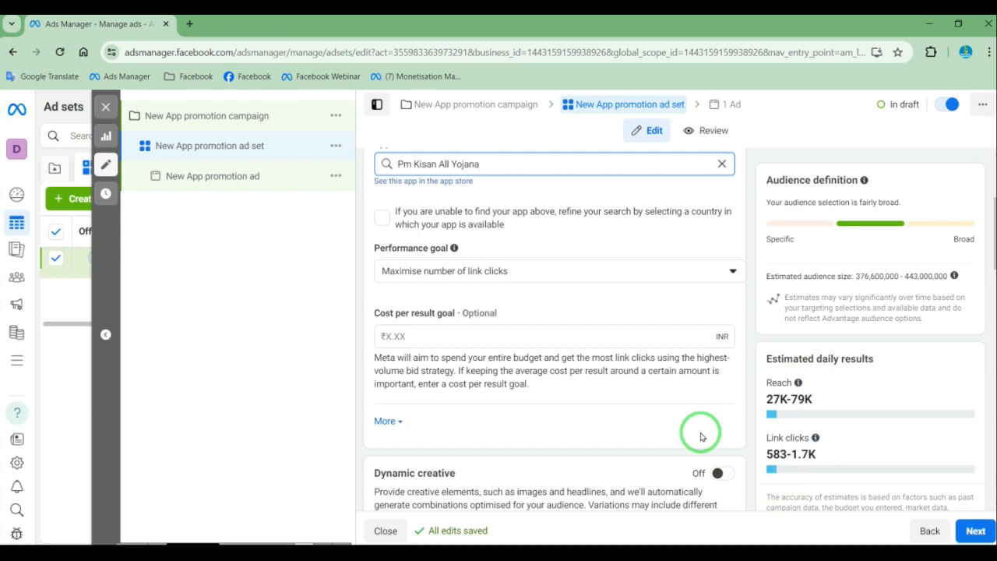
click(436, 274)
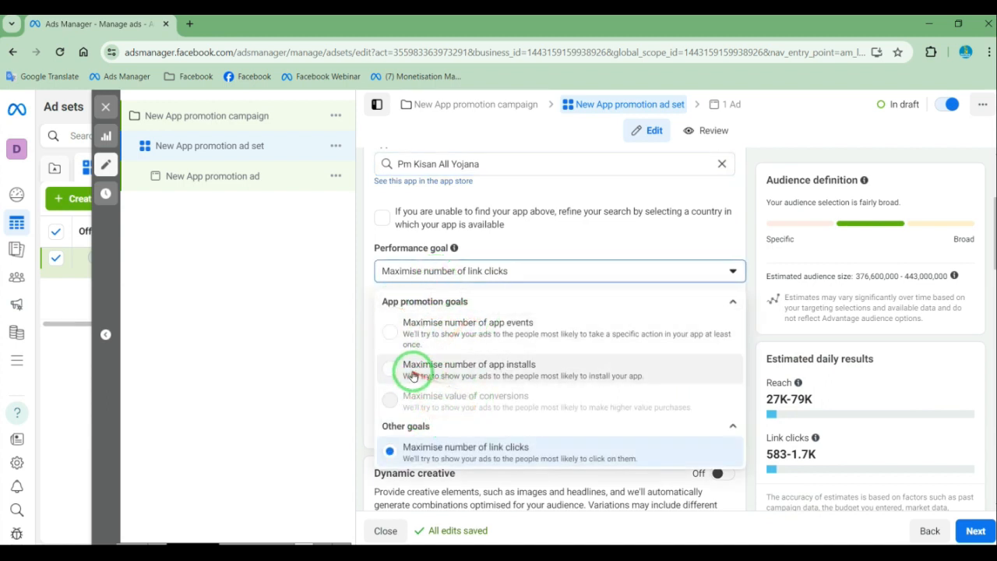
click(506, 377)
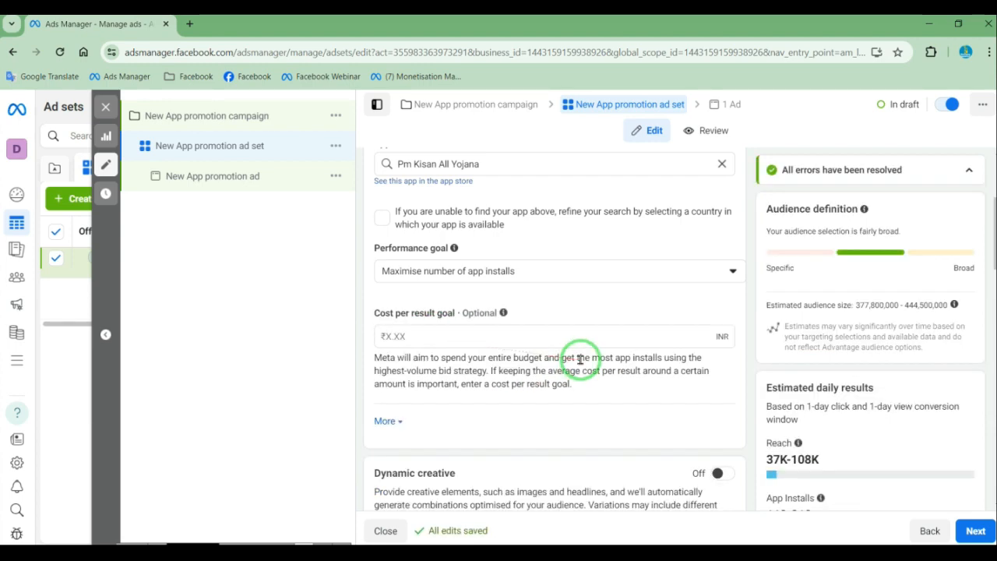
Set the ad set's cost per result goal to ₹2 and check the estimated daily results
scroll(807, 442, down, 7)
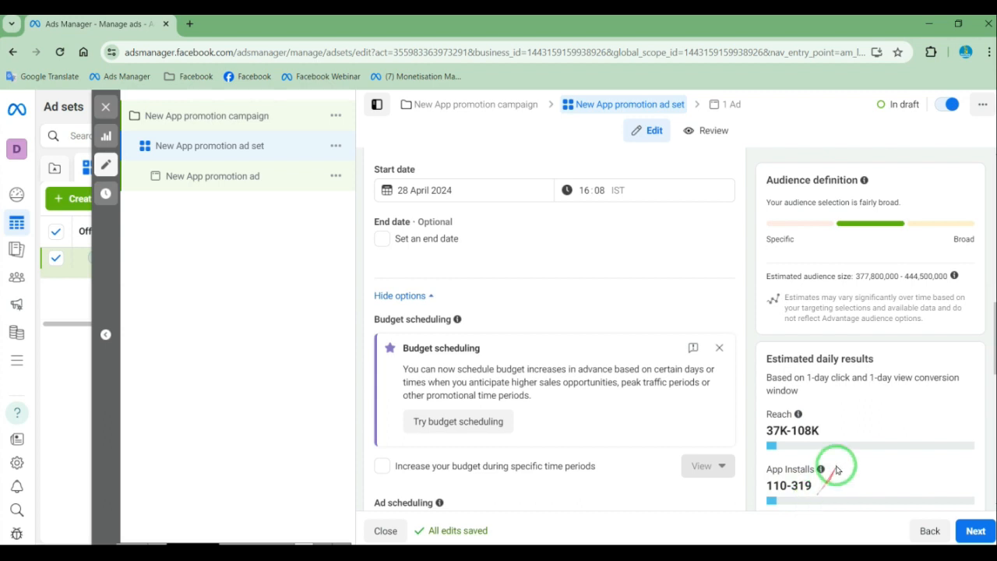
scroll(616, 406, up, 3)
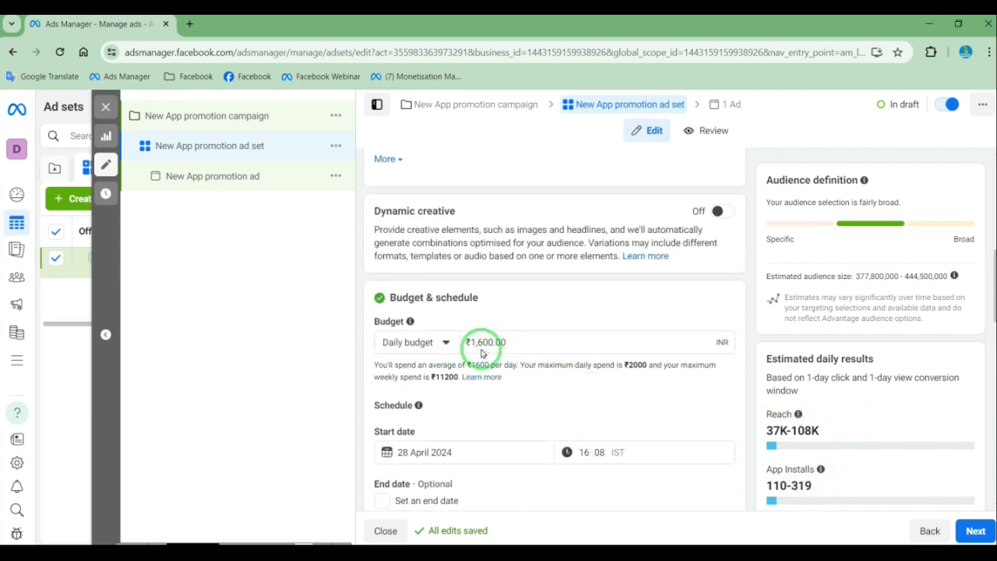
scroll(584, 327, up, 3)
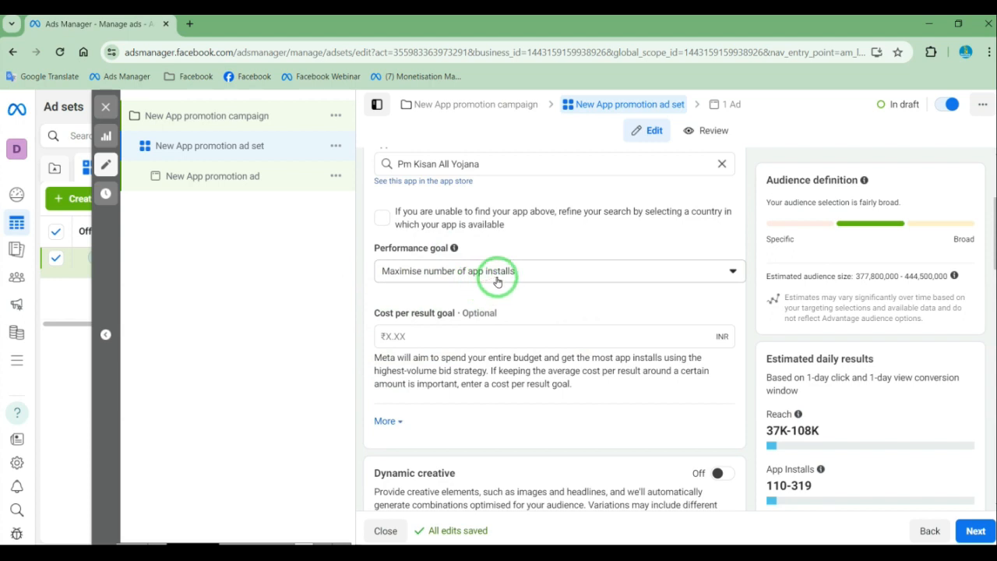
click(408, 335)
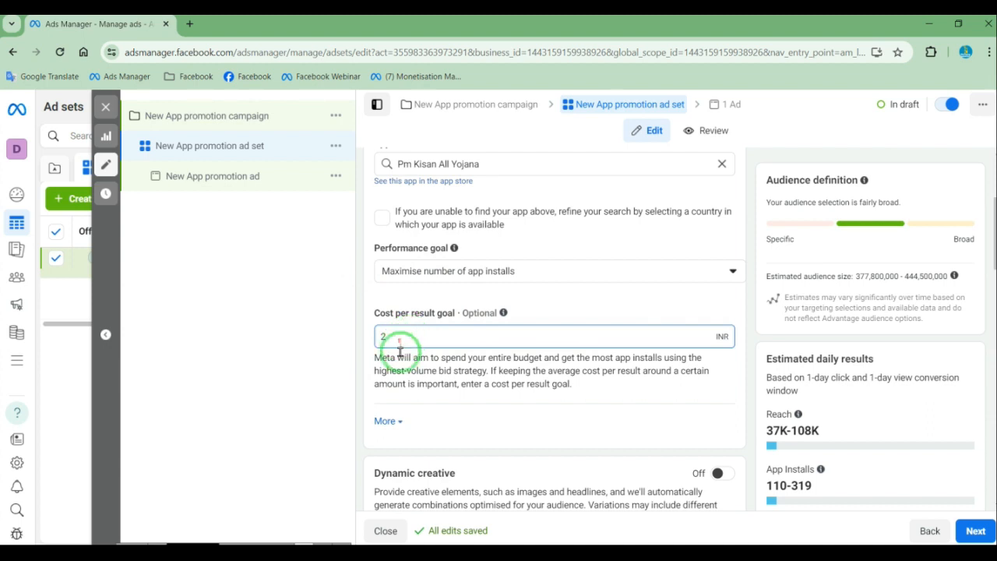
click(591, 375)
scroll(592, 374, down, 1)
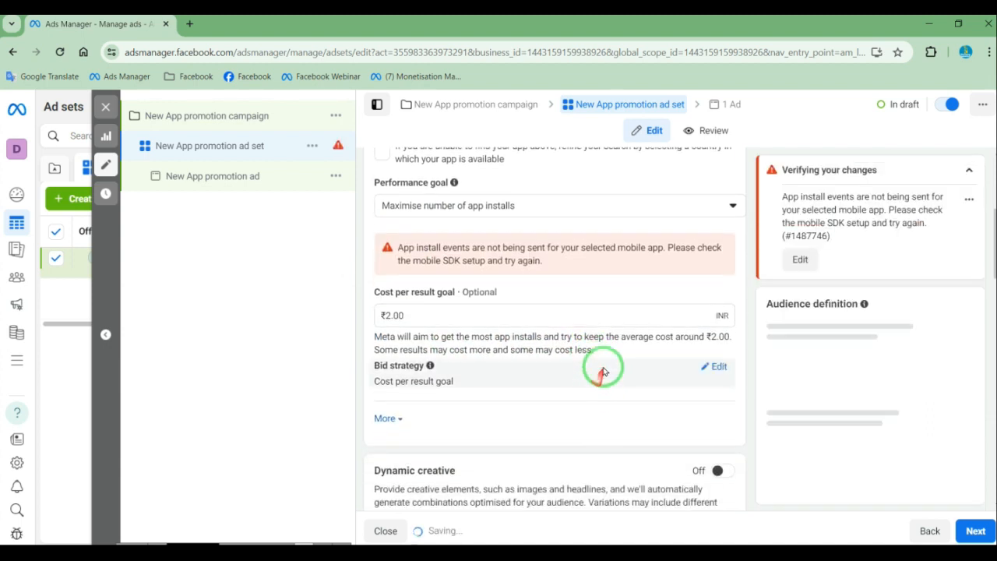
scroll(830, 452, down, 10)
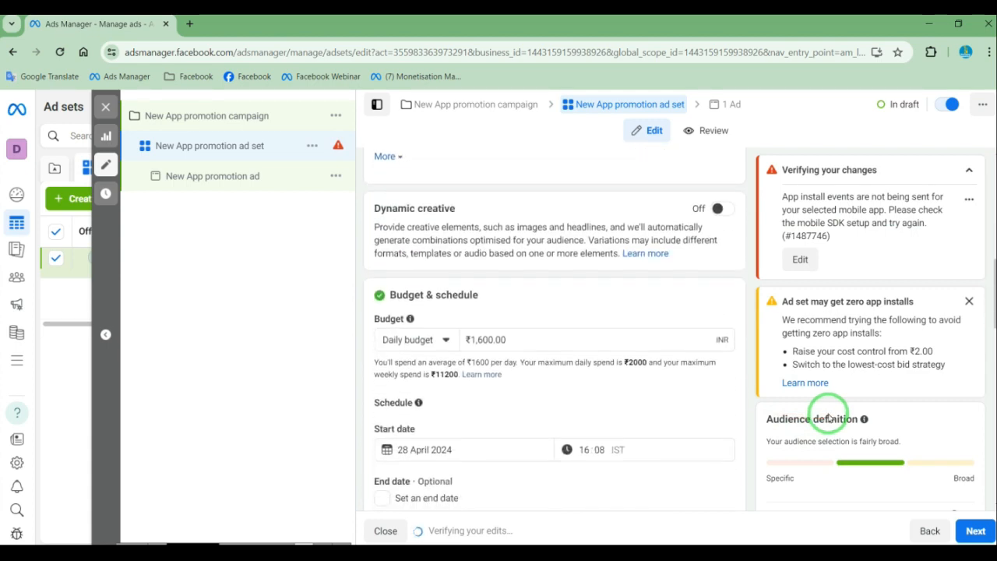
scroll(840, 475, down, 3)
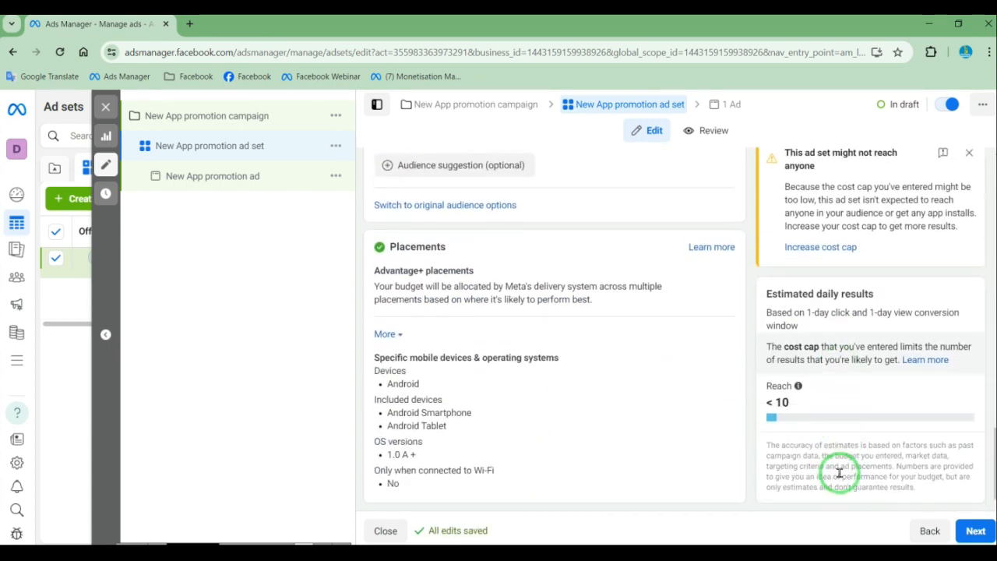
Dismiss the two warnings about zero app installs and the ad set not reaching anyone
scroll(735, 402, up, 10)
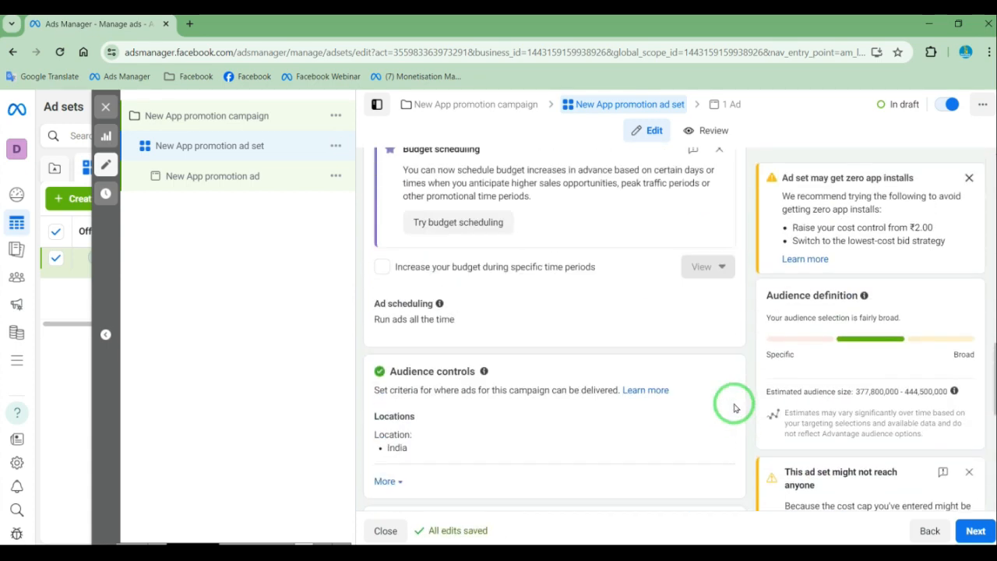
scroll(481, 351, up, 3)
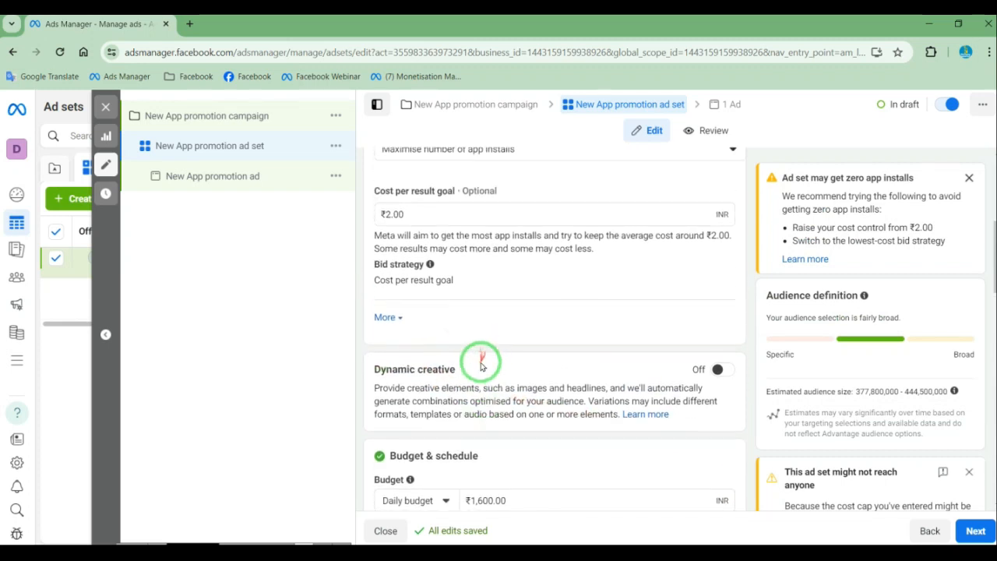
scroll(917, 429, down, 4)
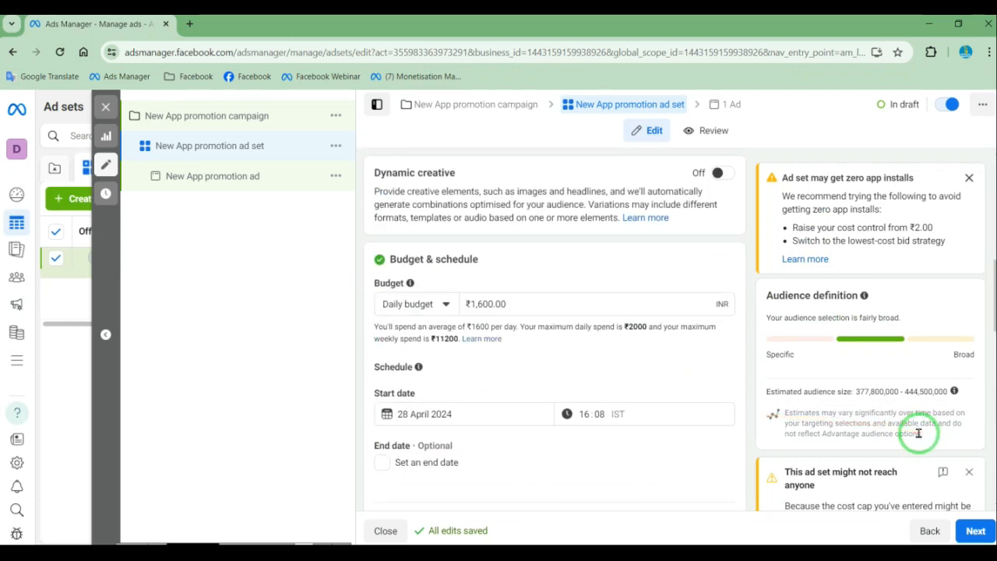
click(969, 178)
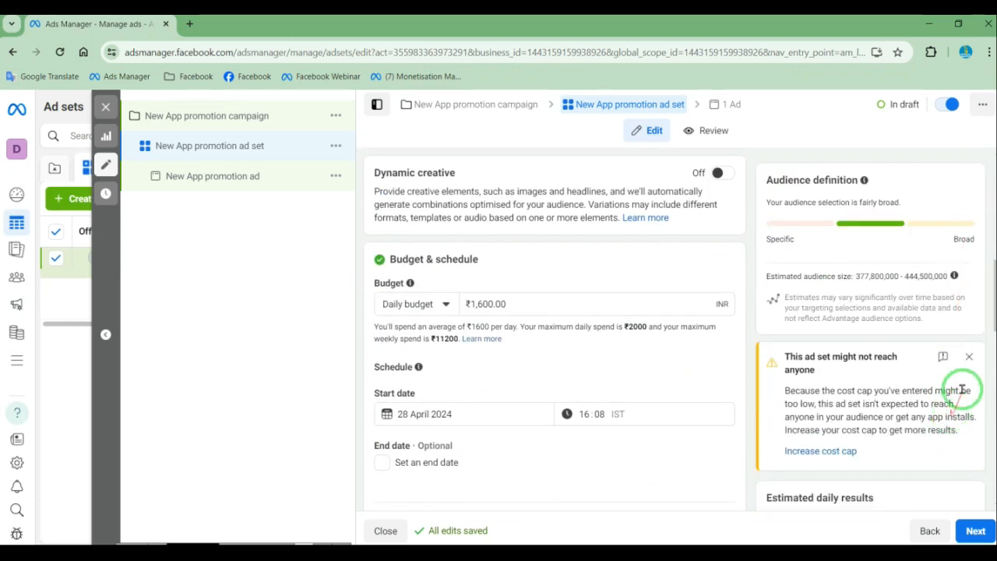
click(968, 356)
Clear the cost per result goal and check the estimated daily reach and app installs
scroll(545, 335, up, 4)
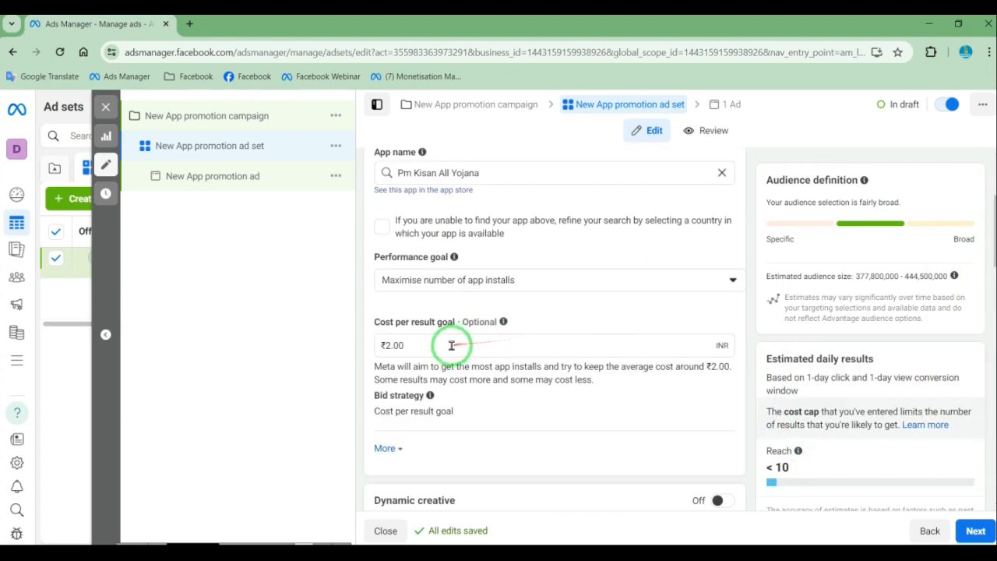
drag(449, 345, 327, 345)
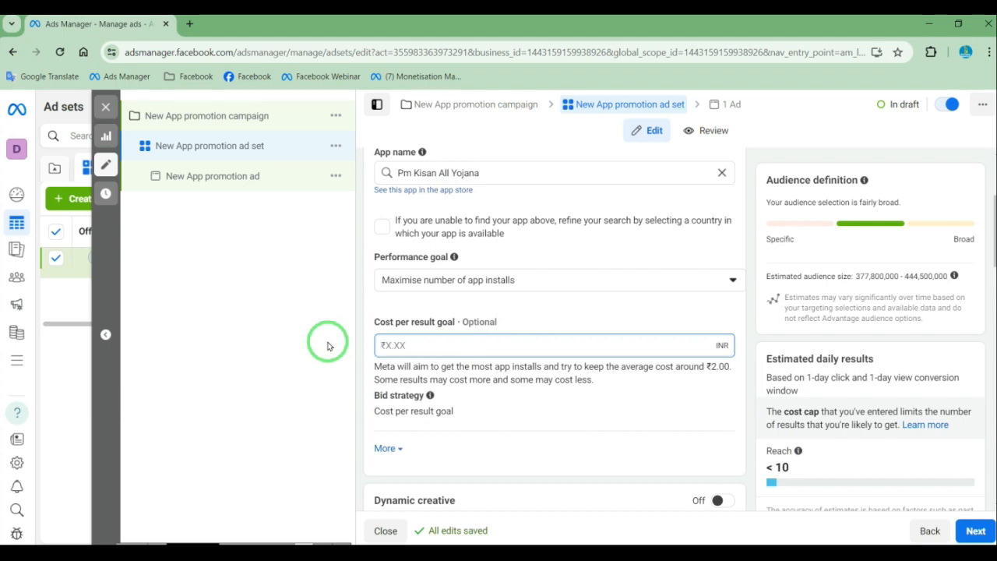
click(829, 472)
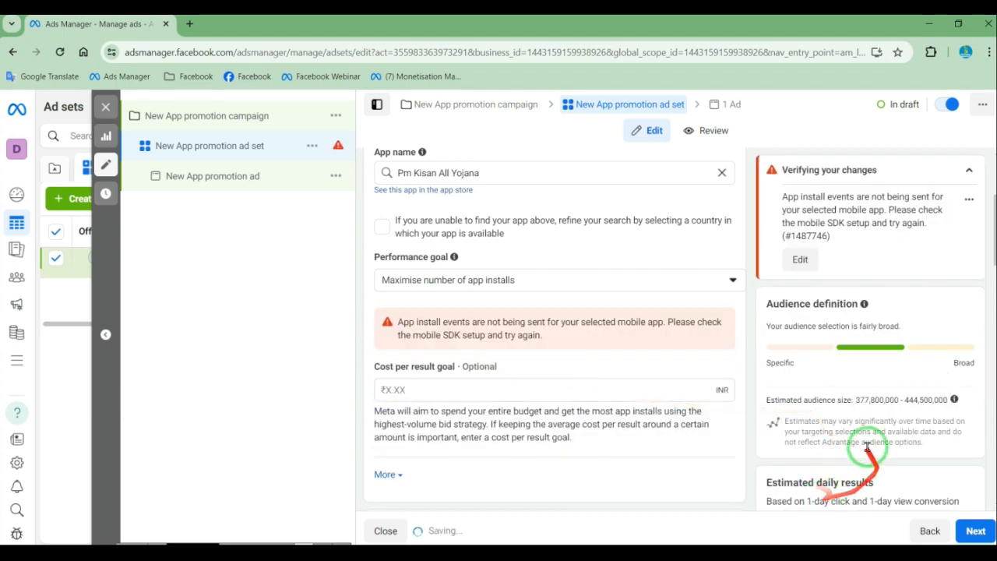
scroll(864, 442, down, 4)
scroll(864, 440, down, 10)
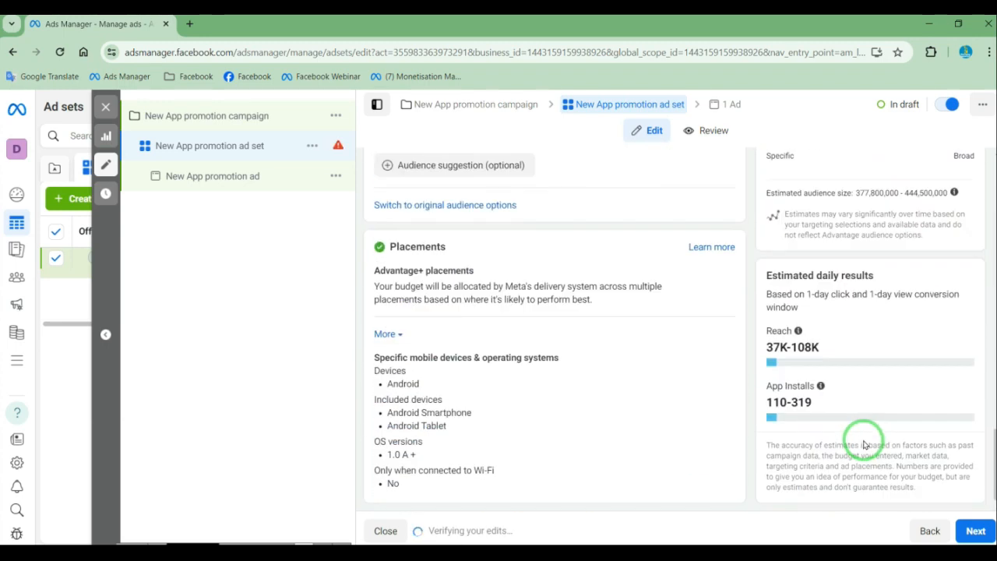
Set the ad set's daily budget to ₹200 and check the estimated daily app installs
scroll(646, 401, up, 5)
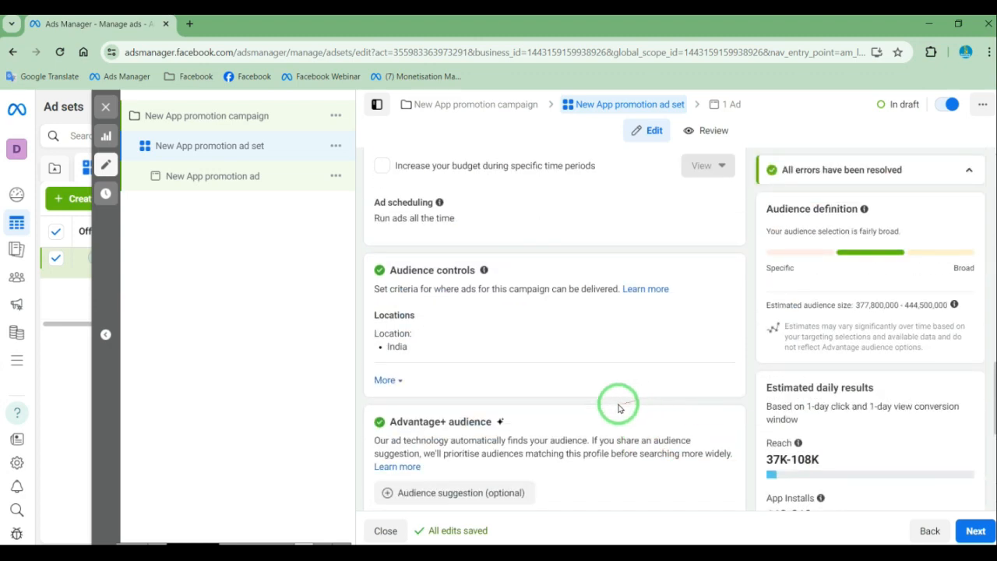
scroll(618, 403, up, 4)
scroll(616, 409, up, 3)
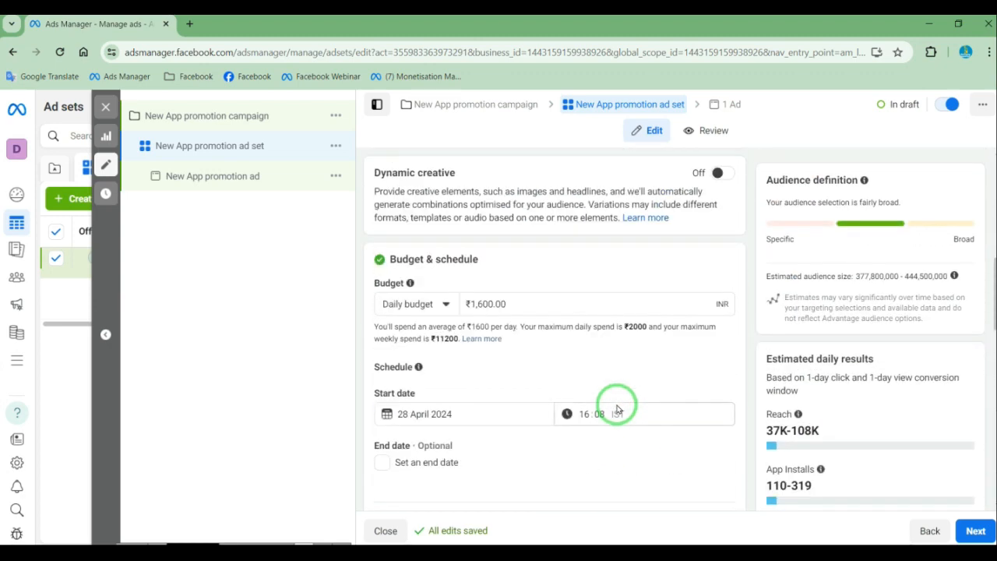
click(483, 313)
double_click(479, 314)
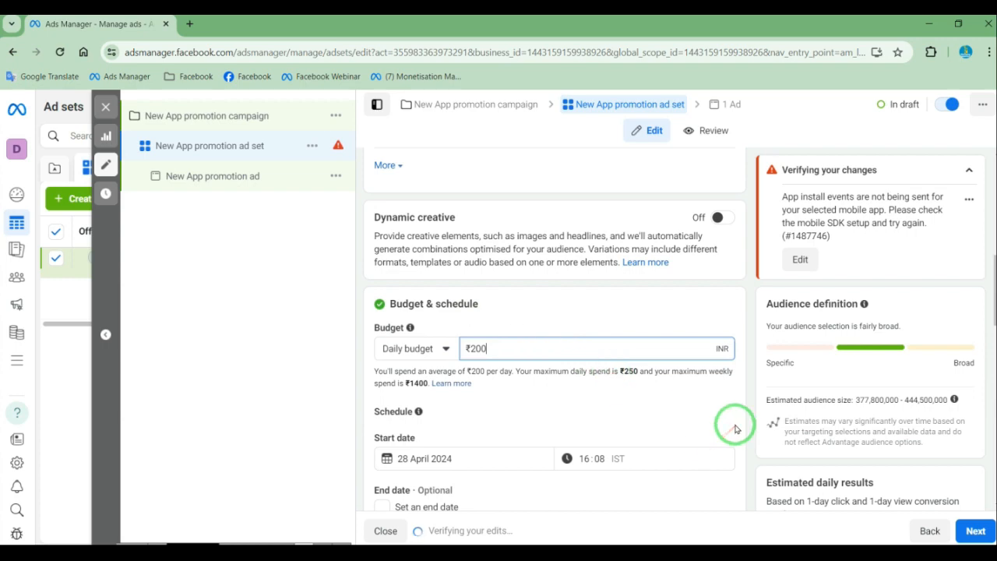
scroll(736, 428, down, 2)
scroll(736, 428, down, 10)
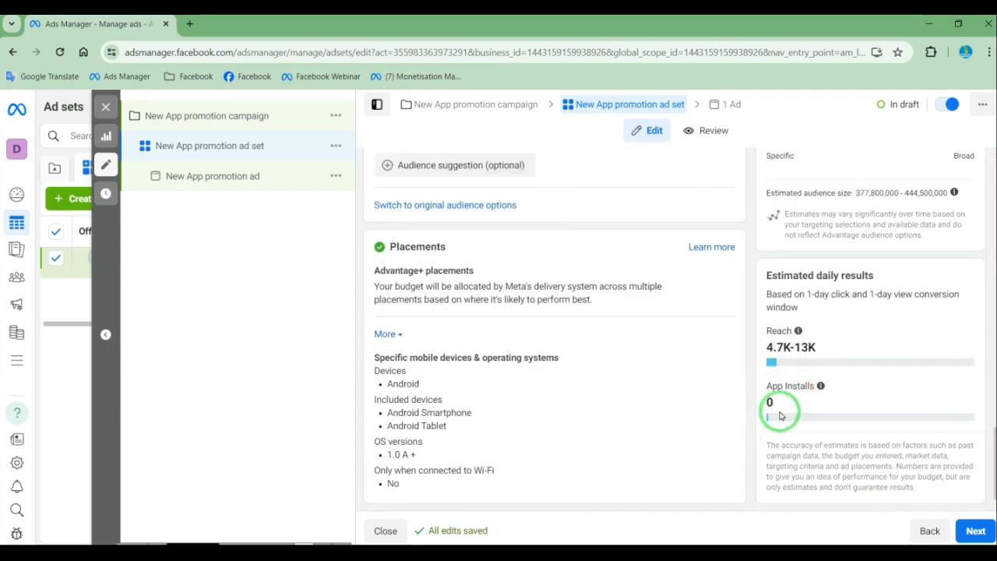
mouse_move(775, 401)
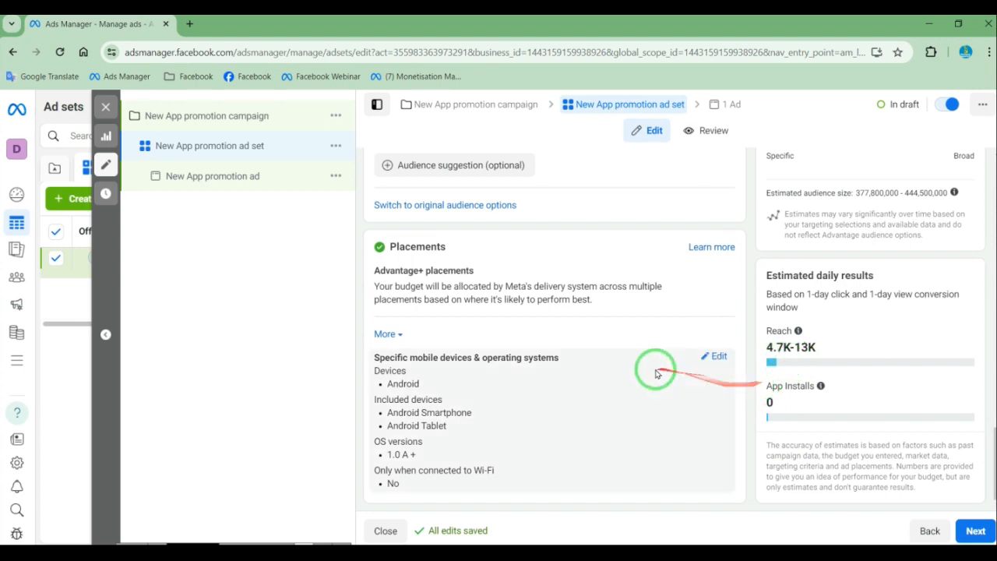
Lower the ad set's daily budget to ₹150 and check the estimated daily reach and app installs
scroll(651, 373, up, 4)
scroll(647, 381, up, 5)
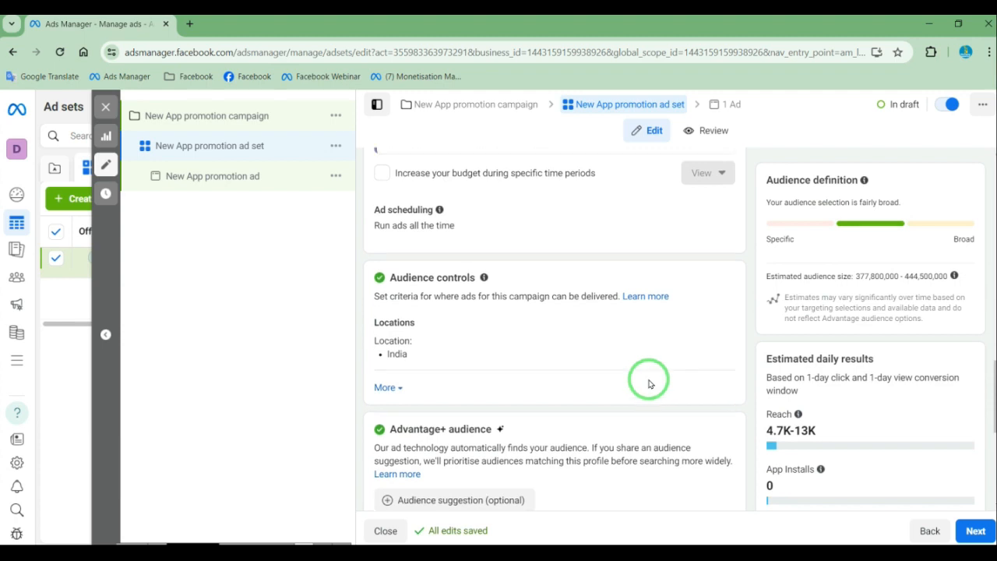
click(493, 241)
drag(493, 241, 463, 245)
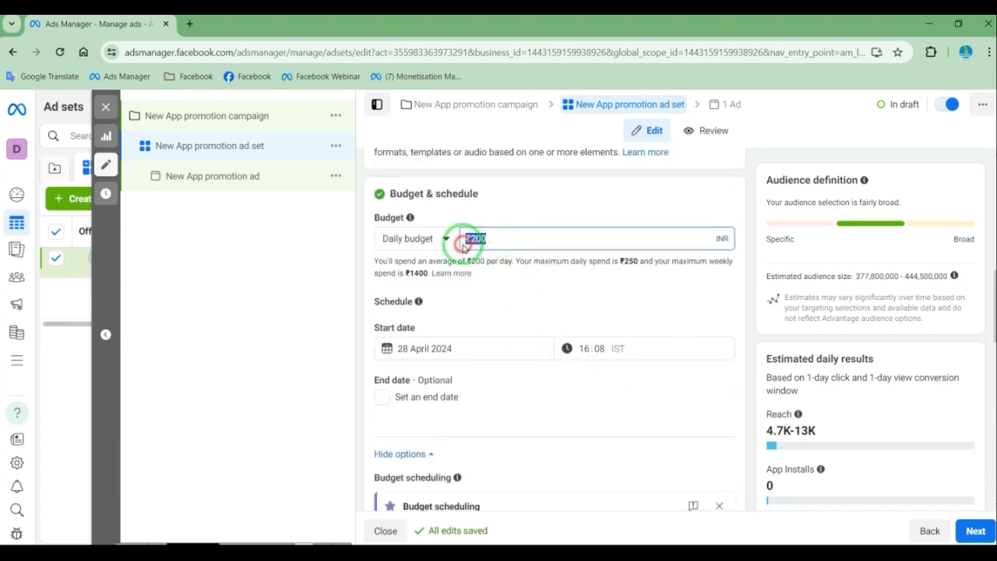
text(150)
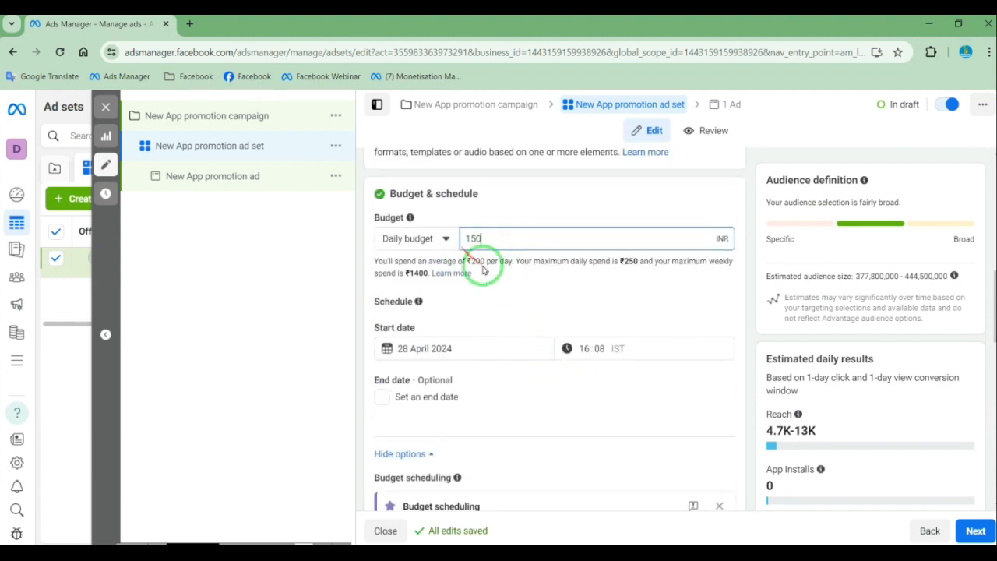
scroll(740, 405, down, 4)
scroll(746, 414, down, 5)
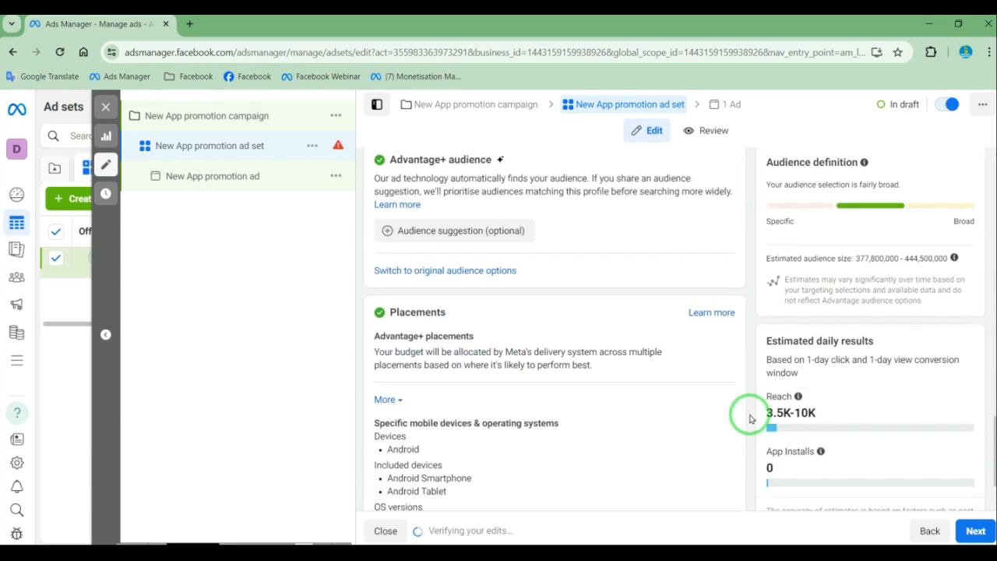
drag(795, 389, 803, 375)
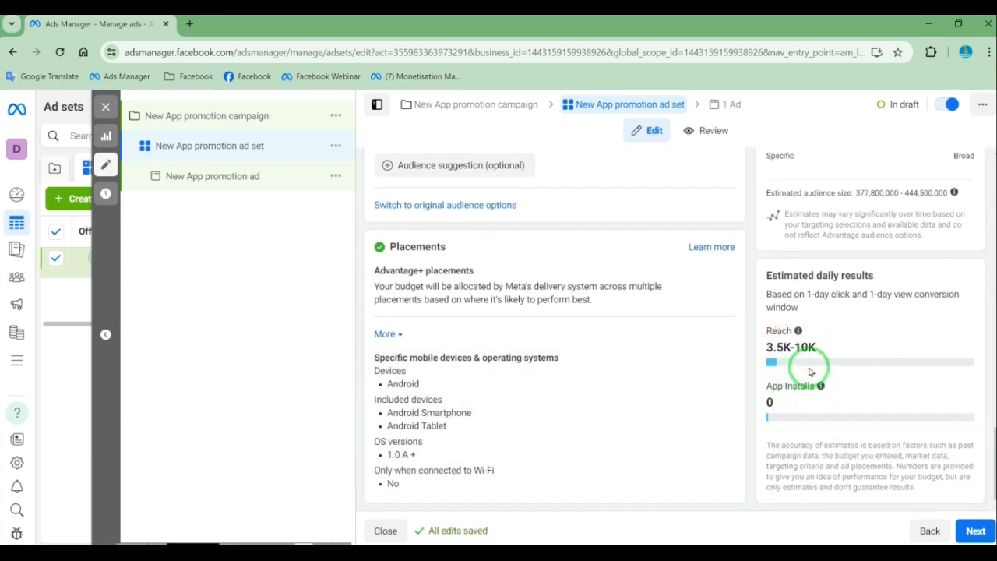
Raise the ad set's daily budget to ₹900 and check the estimated daily reach and app installs
scroll(711, 412, up, 3)
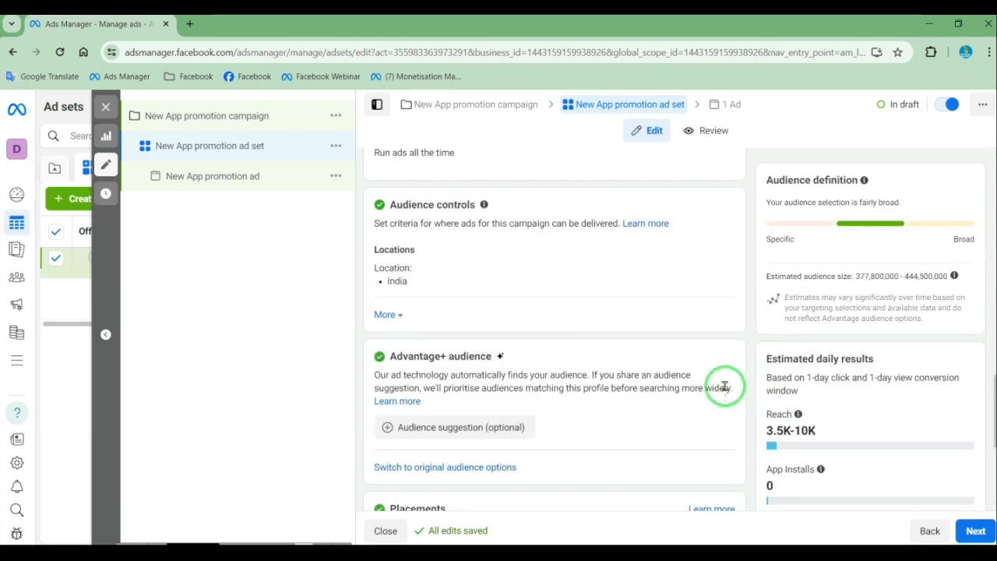
scroll(723, 385, up, 2)
scroll(724, 384, up, 2)
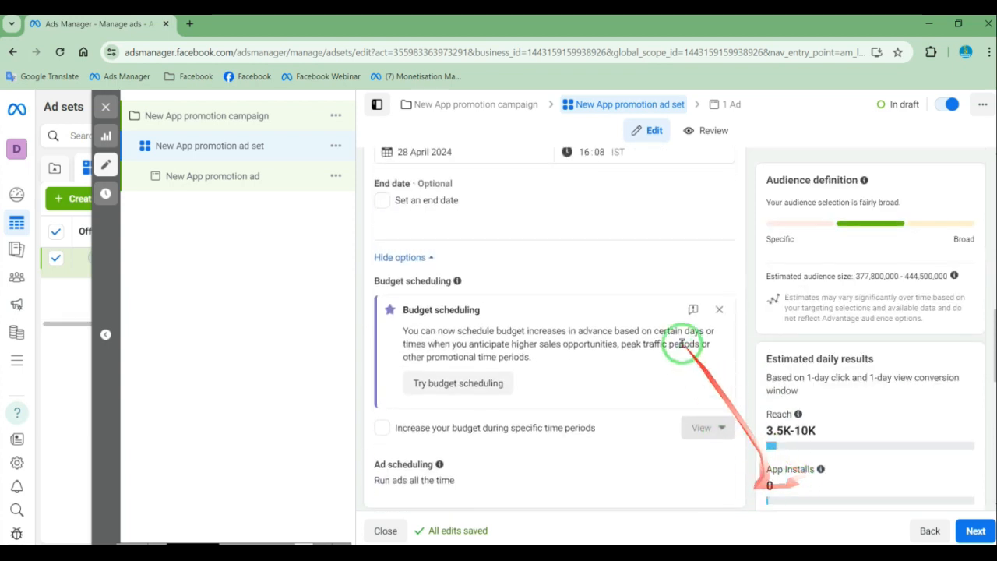
scroll(681, 344, up, 4)
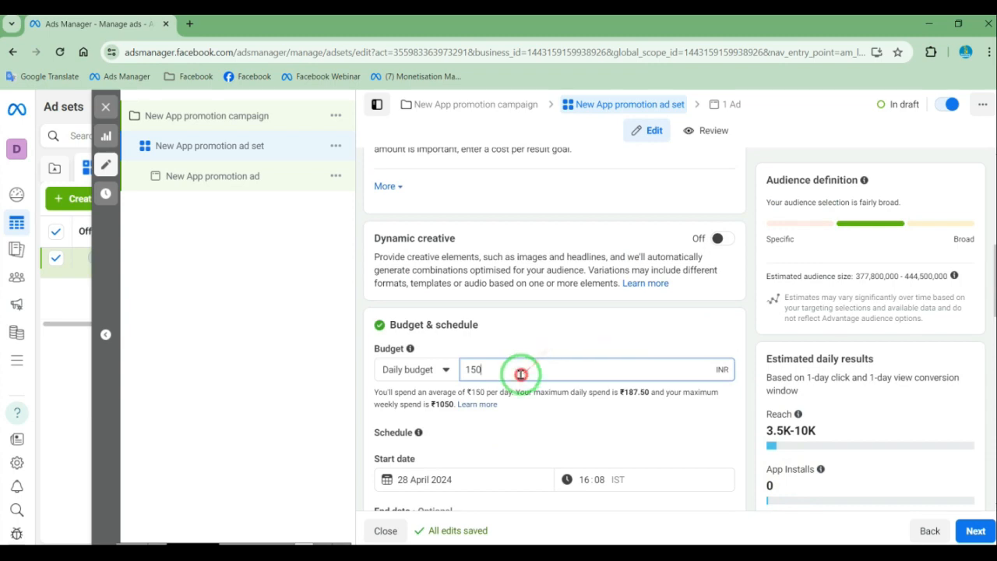
drag(520, 374, 465, 374)
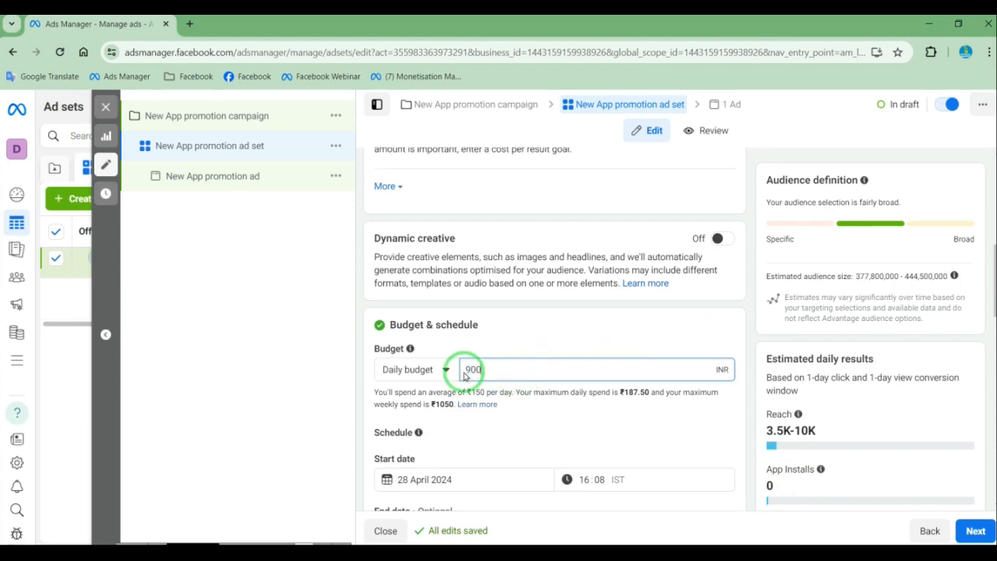
text(900)
scroll(735, 412, down, 6)
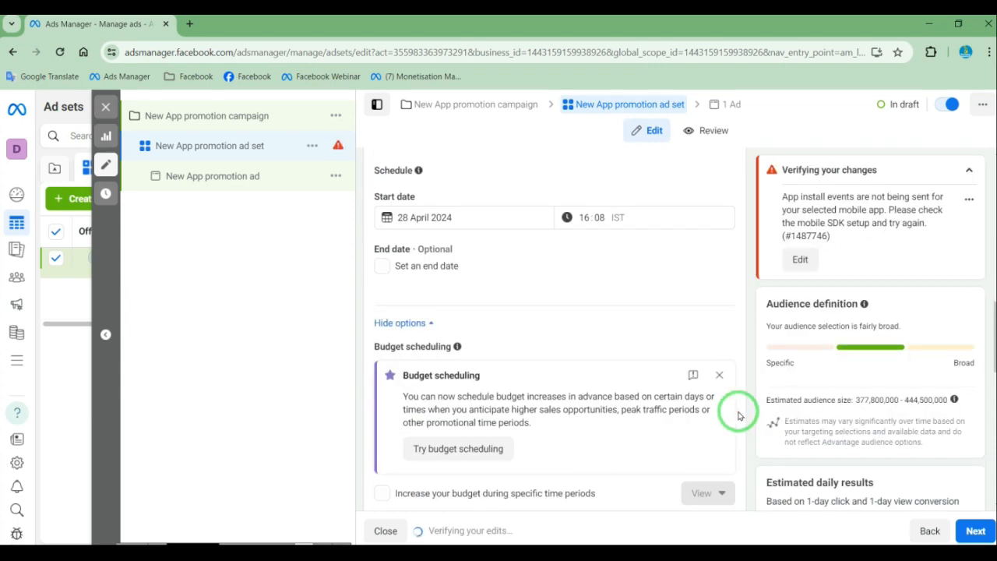
scroll(739, 422, down, 3)
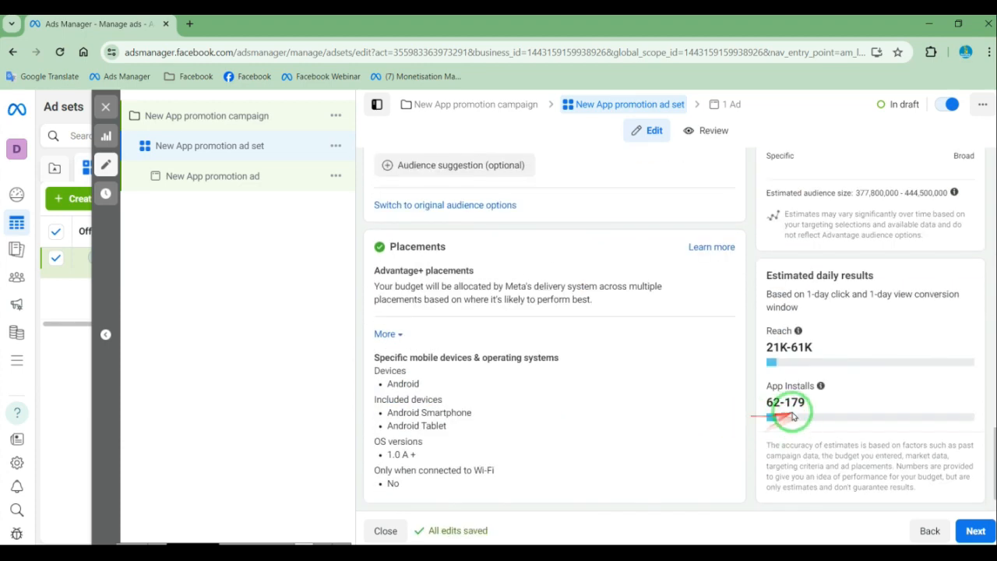
scroll(573, 421, up, 8)
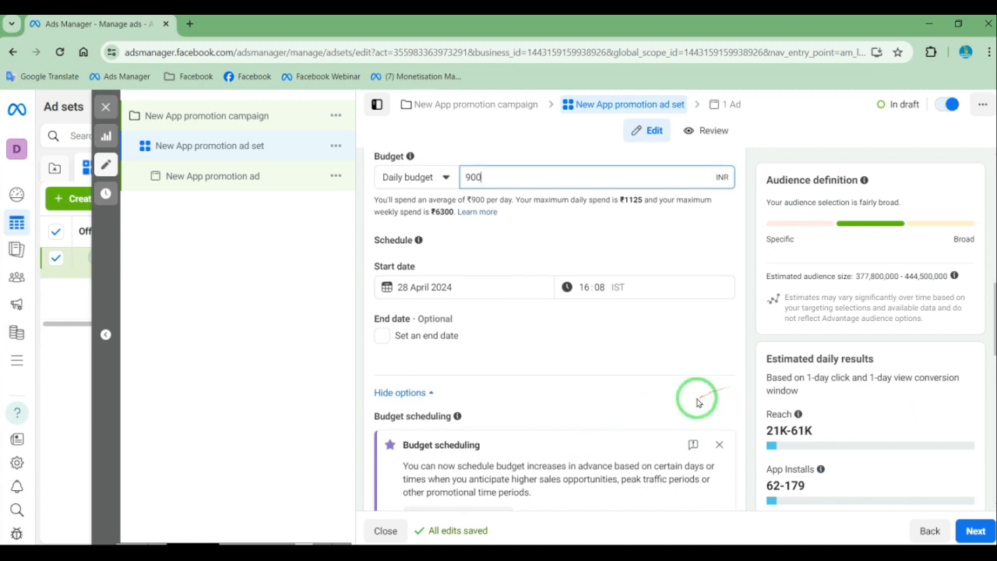
scroll(697, 393, up, 3)
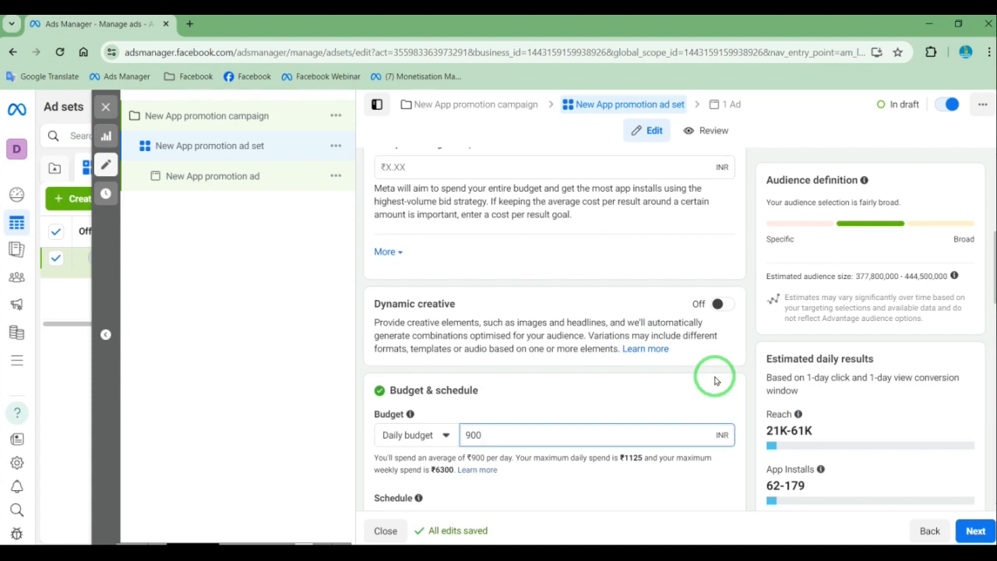
scroll(715, 381, down, 5)
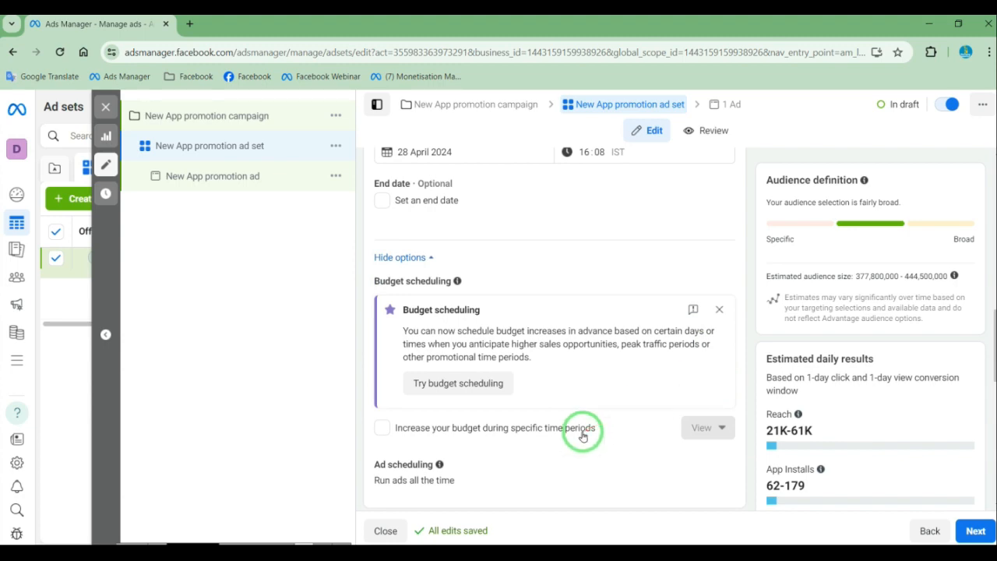
scroll(582, 430, down, 5)
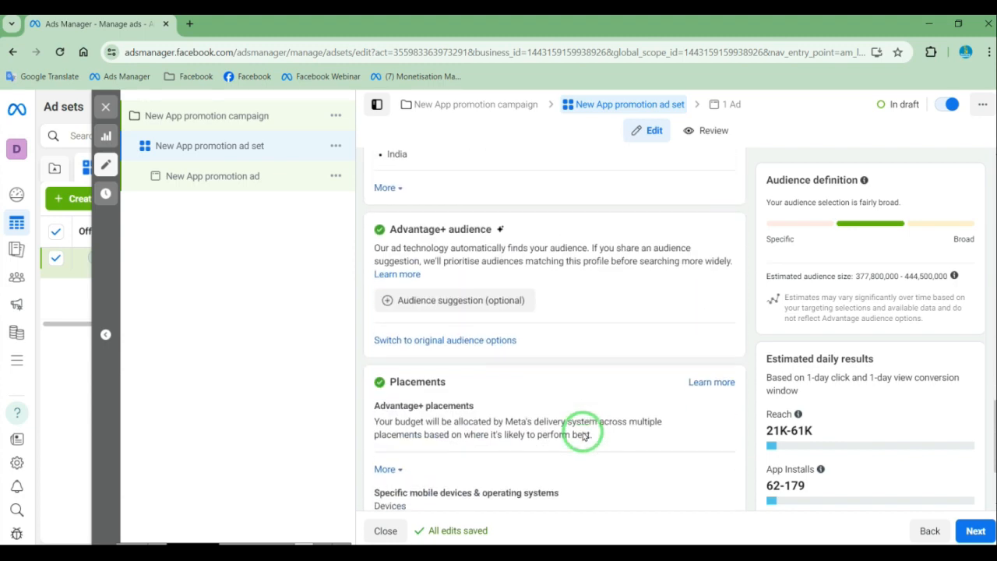
Change the ad set's audience location from the whole of India to Delhi, India
scroll(448, 314, up, 3)
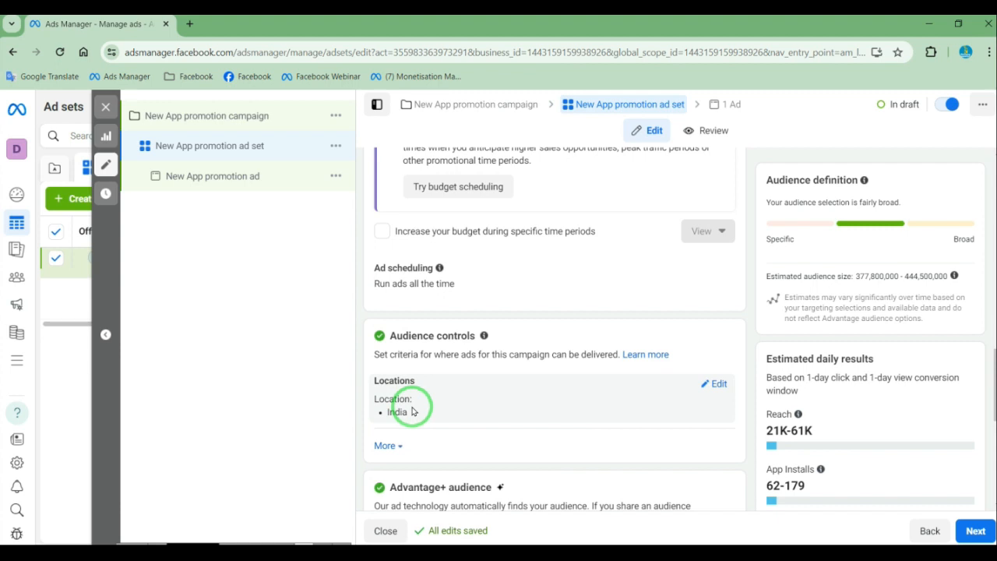
click(707, 390)
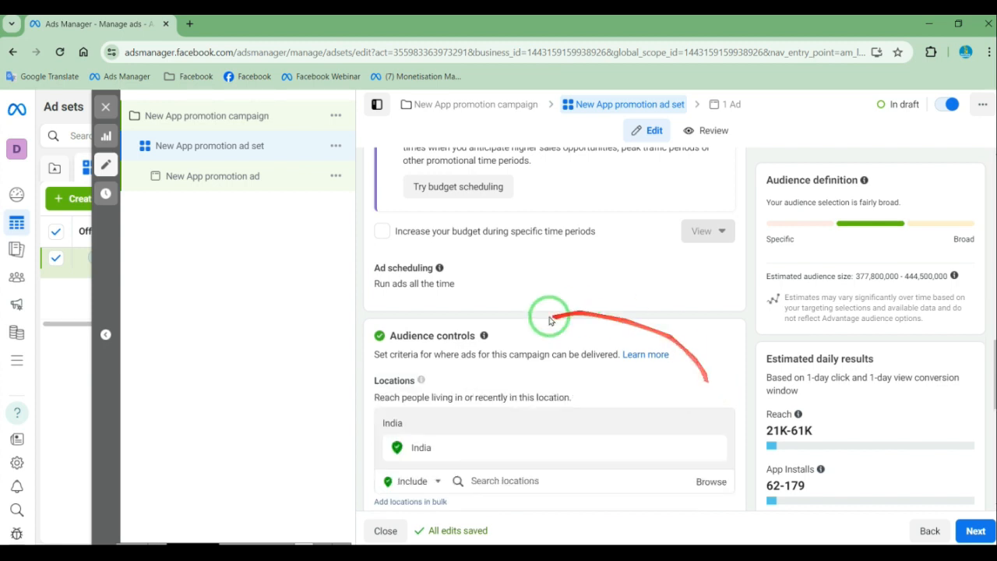
scroll(549, 315, down, 3)
drag(556, 322, 379, 275)
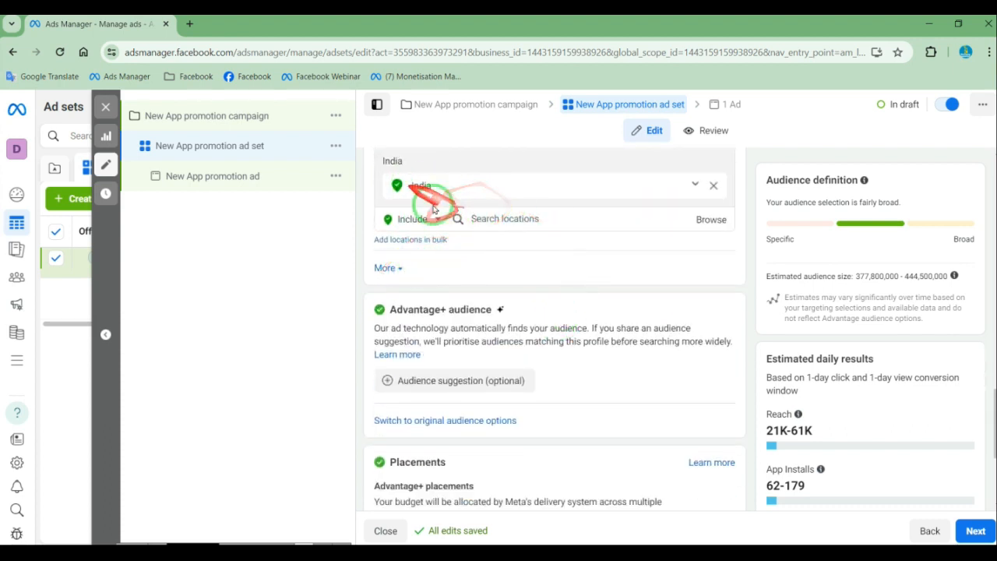
click(503, 219)
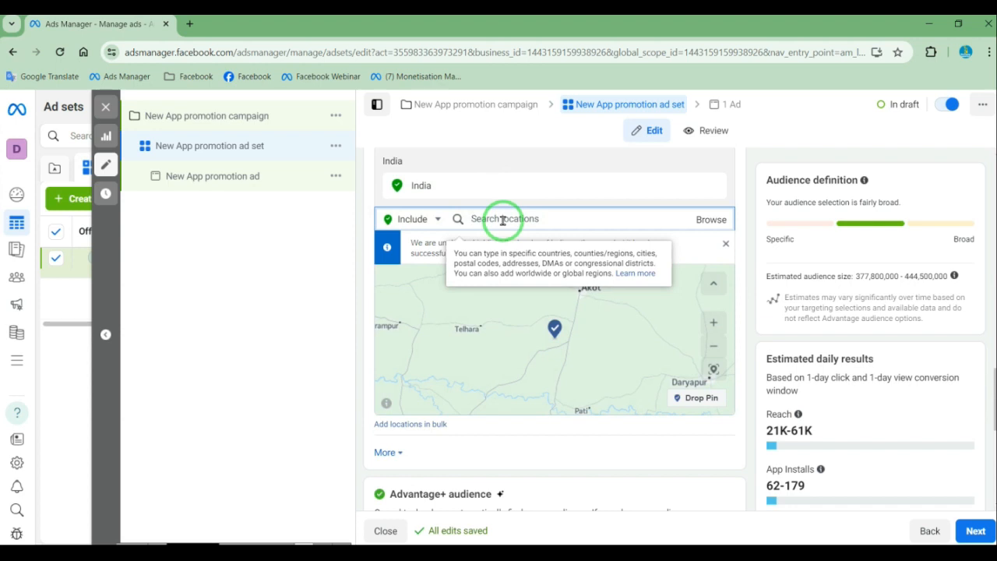
text(delhi)
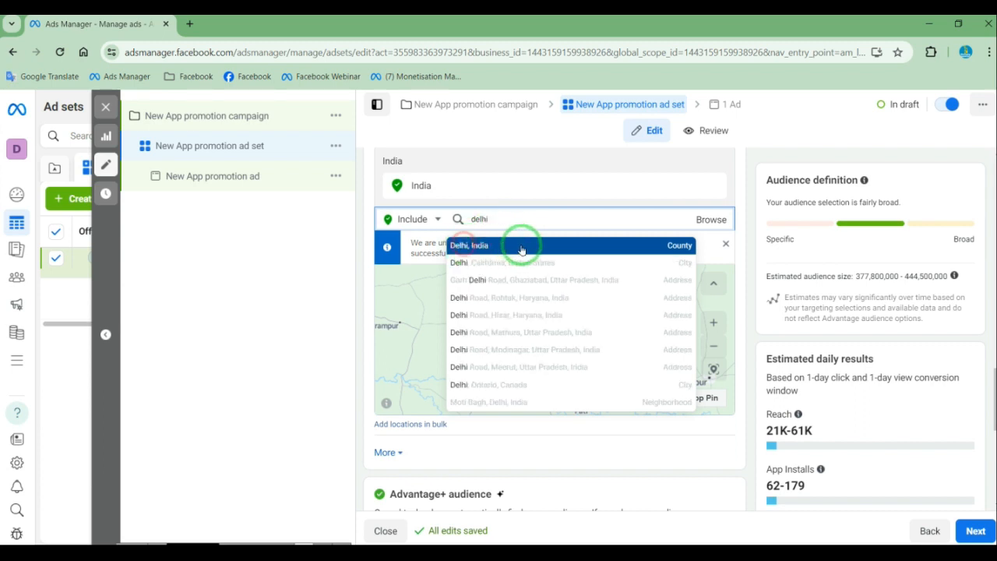
click(522, 246)
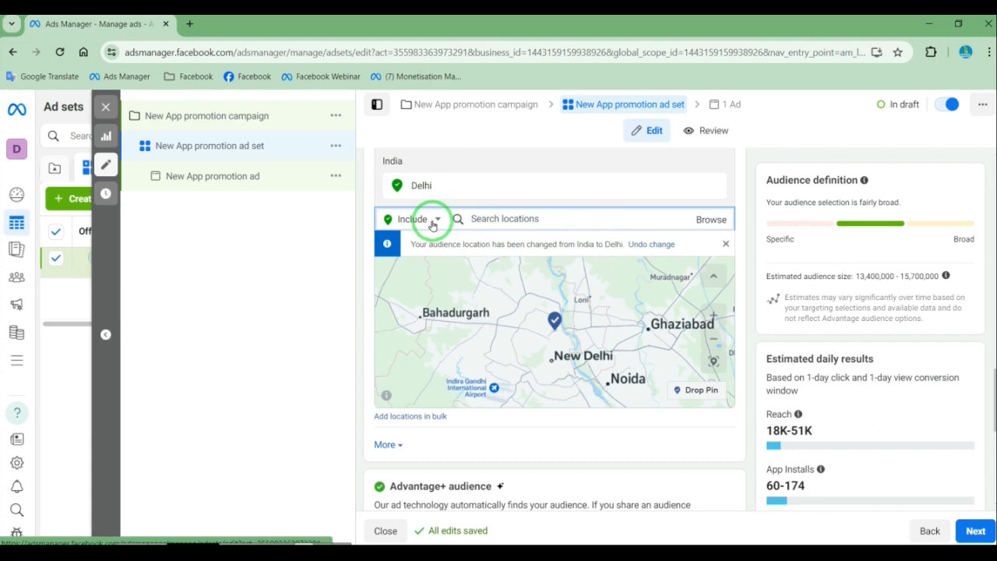
Include the city of Mohali, Punjab region, in the audience locations and check the estimated daily reach and app installs
click(433, 223)
click(500, 219)
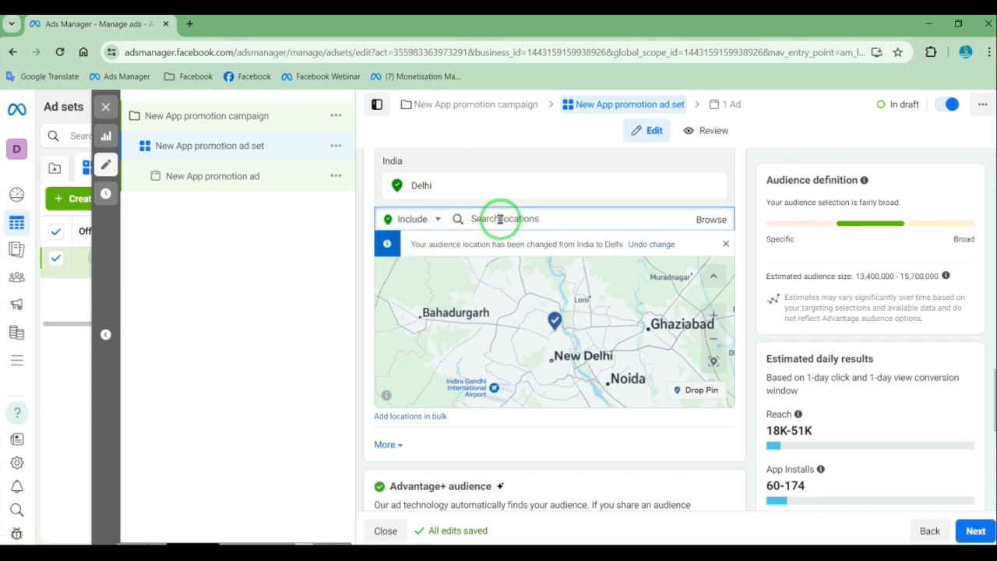
text(punj)
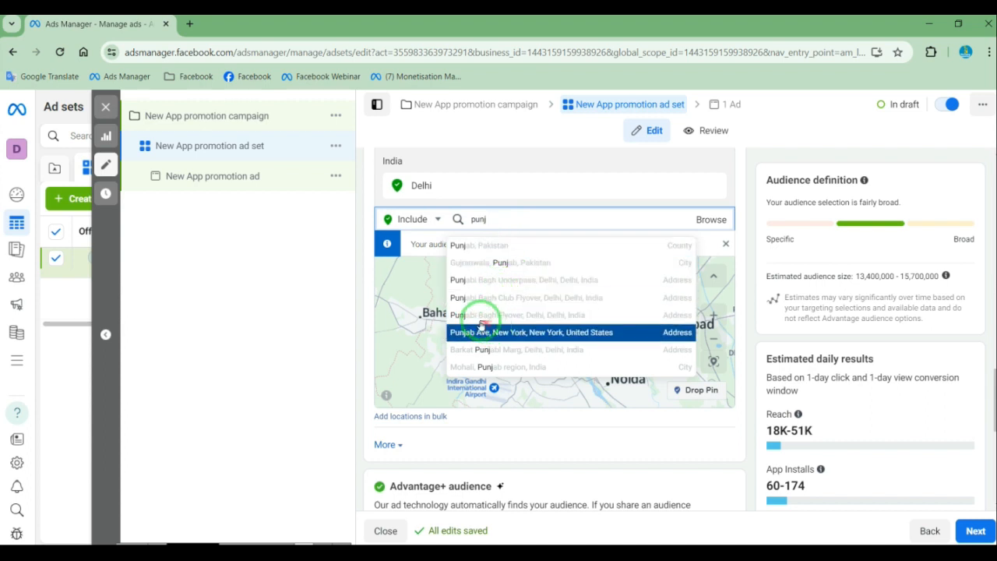
click(505, 368)
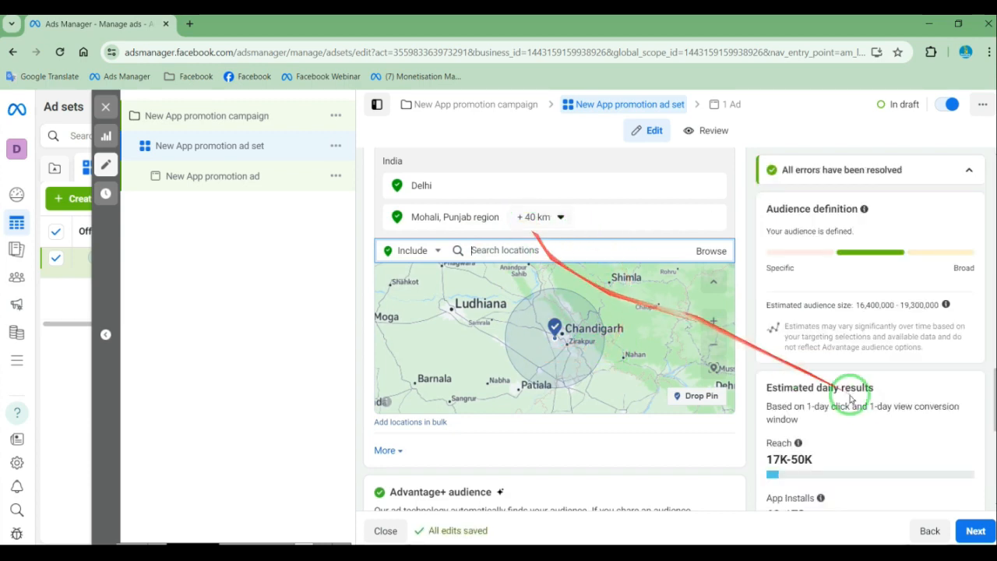
scroll(866, 419, down, 3)
scroll(867, 420, down, 2)
scroll(520, 298, up, 5)
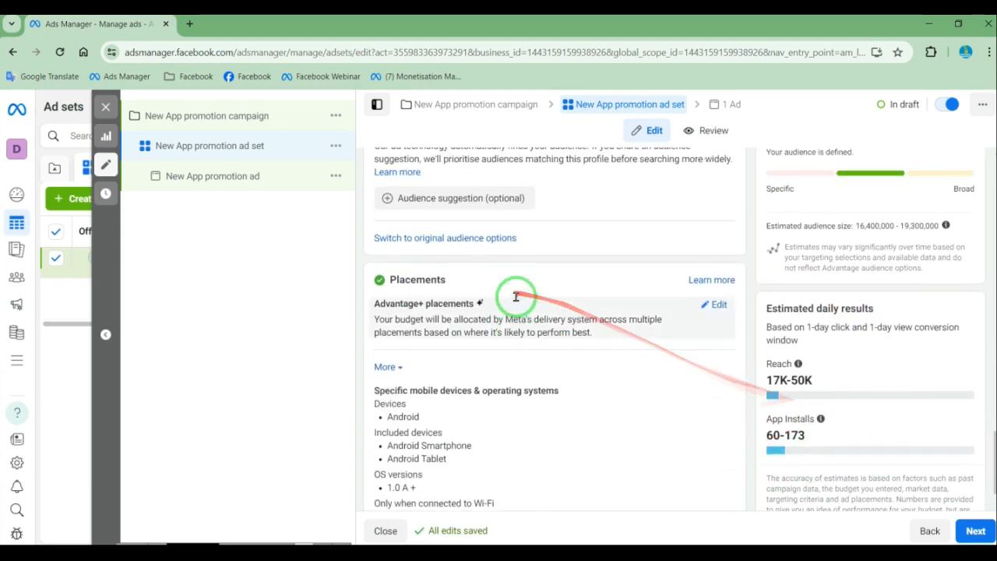
Exclude Chennai, Tamil Nadu, from the ad set's audience locations
scroll(526, 303, up, 3)
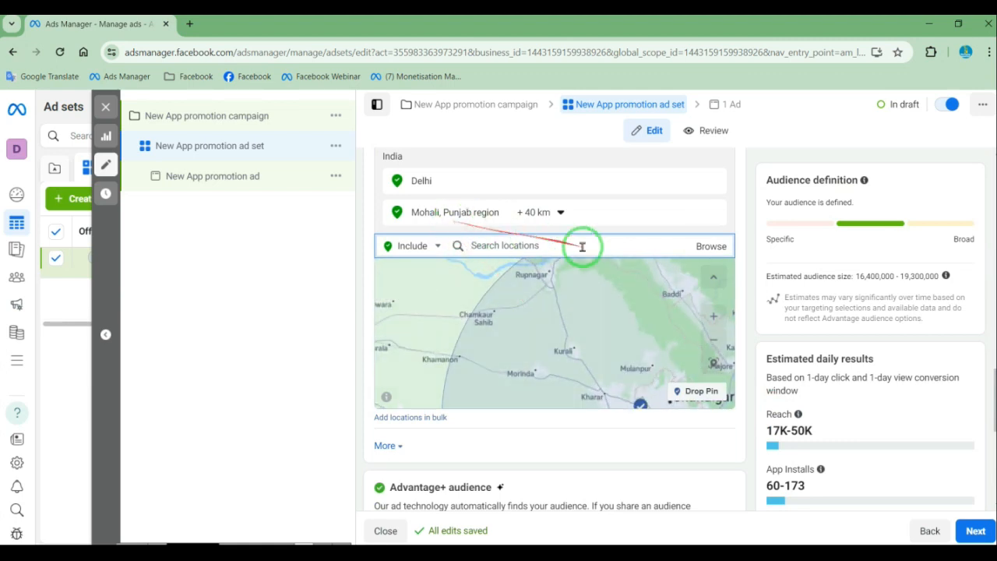
click(432, 248)
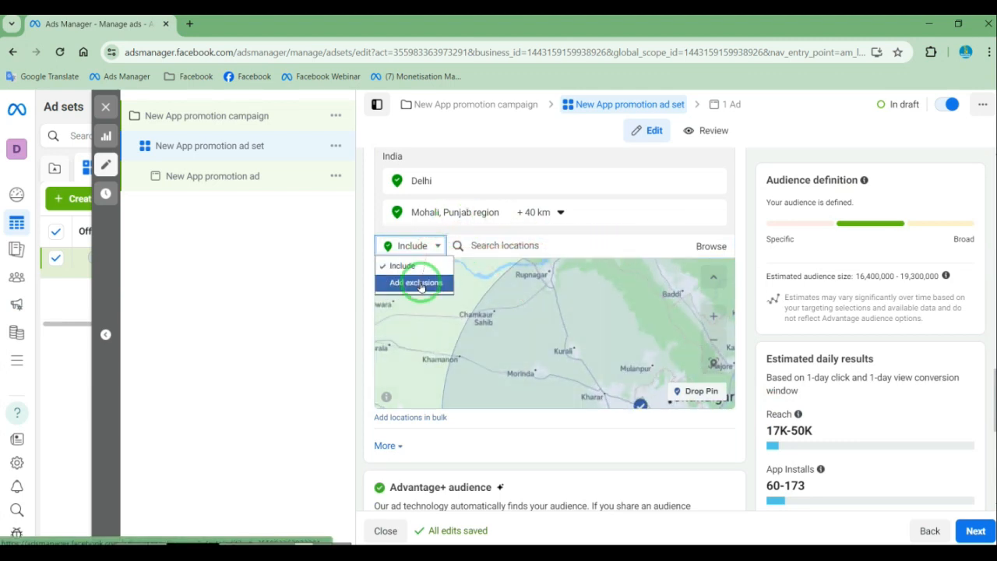
click(420, 284)
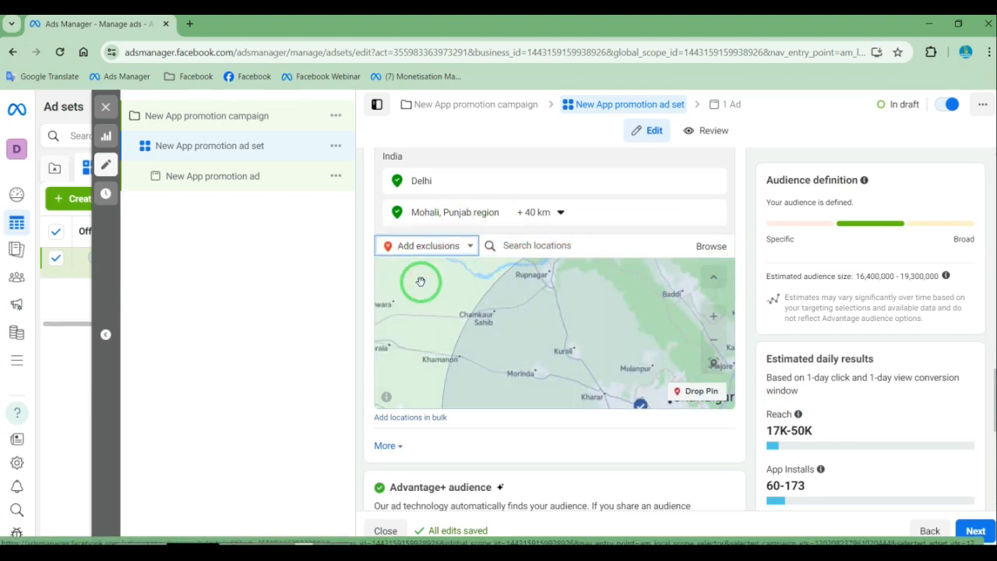
click(548, 248)
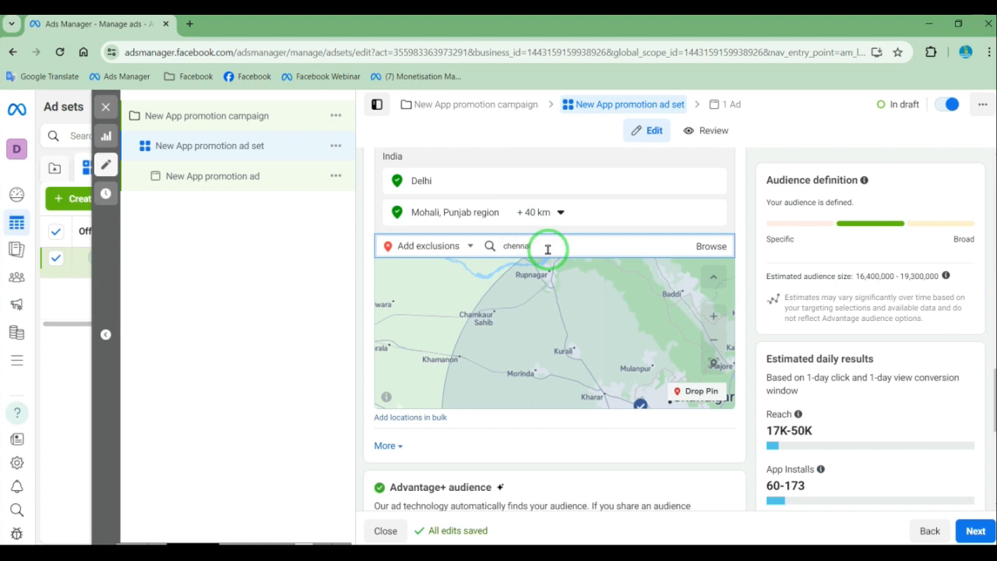
click(558, 274)
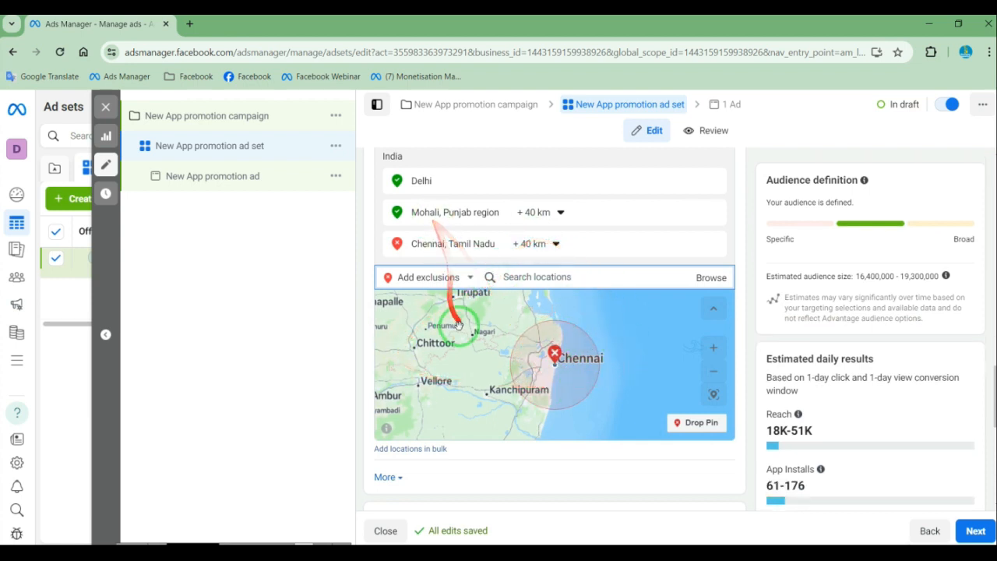
Review the Advantage+ audience section and switch the ad set's placements from Advantage+ to manual
scroll(467, 345, down, 2)
scroll(711, 374, down, 5)
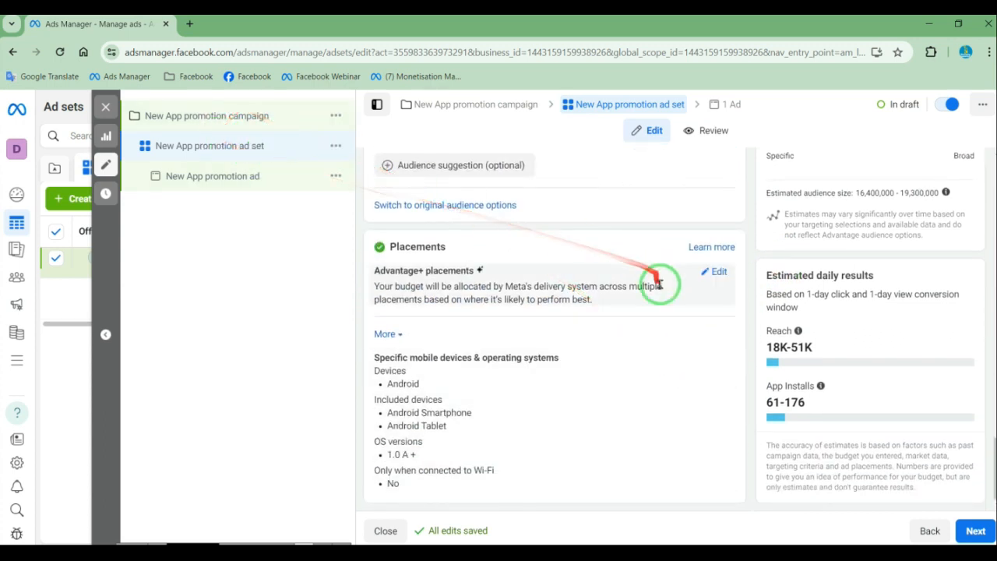
scroll(550, 286, up, 2)
mouse_move(319, 297)
mouse_down()
mouse_move(478, 352)
mouse_move(509, 327)
mouse_move(379, 354)
mouse_up()
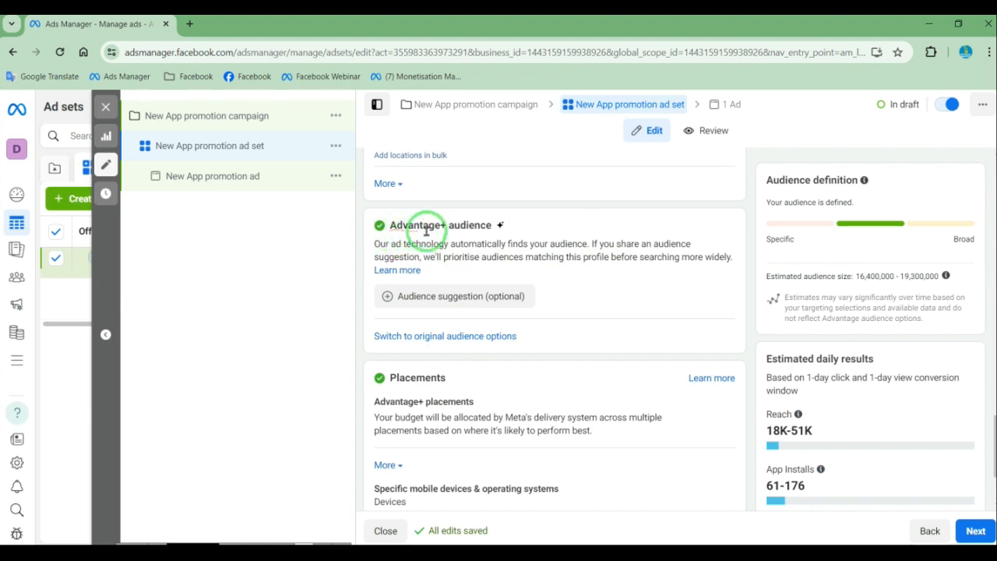
scroll(570, 267, down, 2)
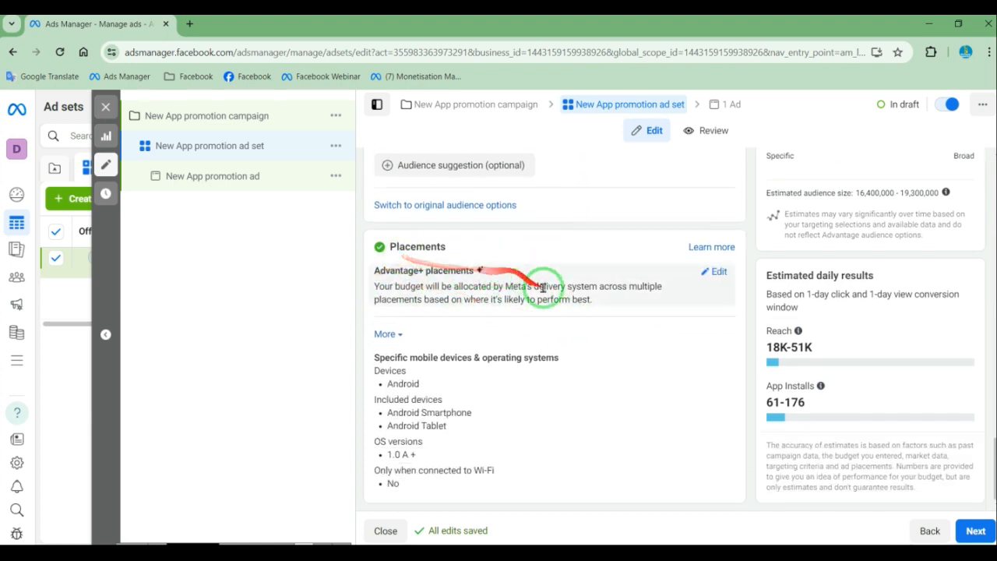
click(706, 271)
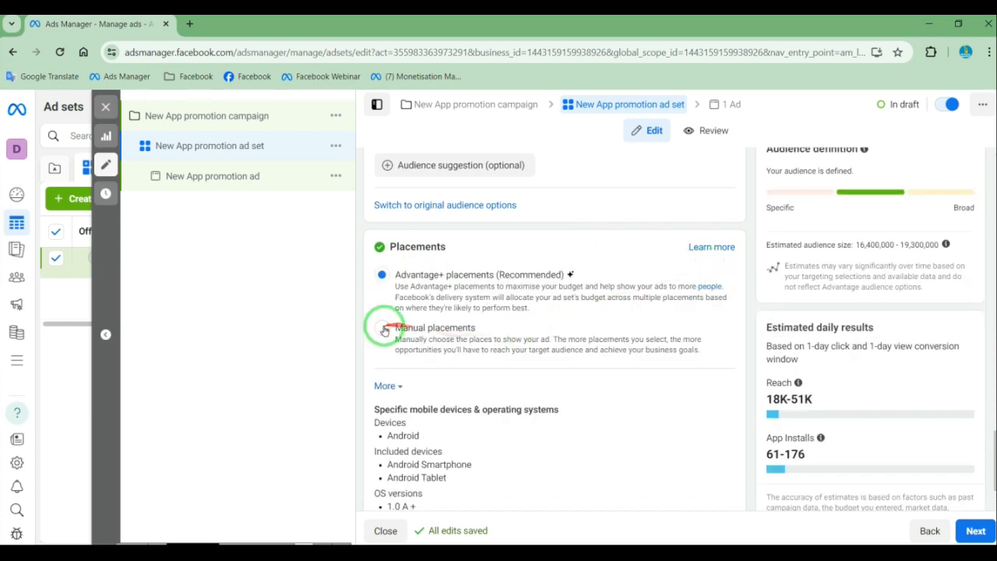
click(382, 328)
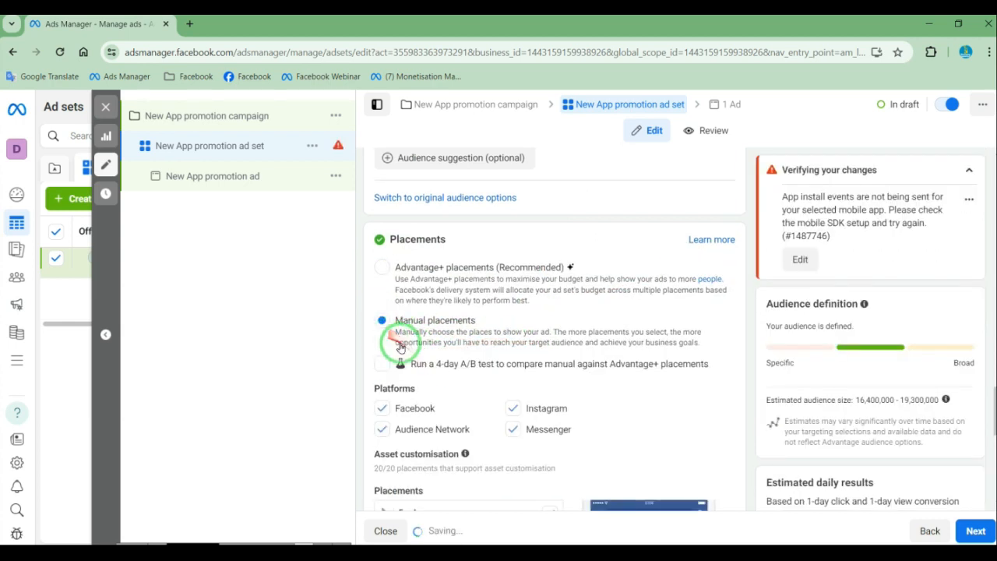
Remove Messenger from the placement platforms, keeping Facebook, Instagram and Audience Network
scroll(400, 348, down, 2)
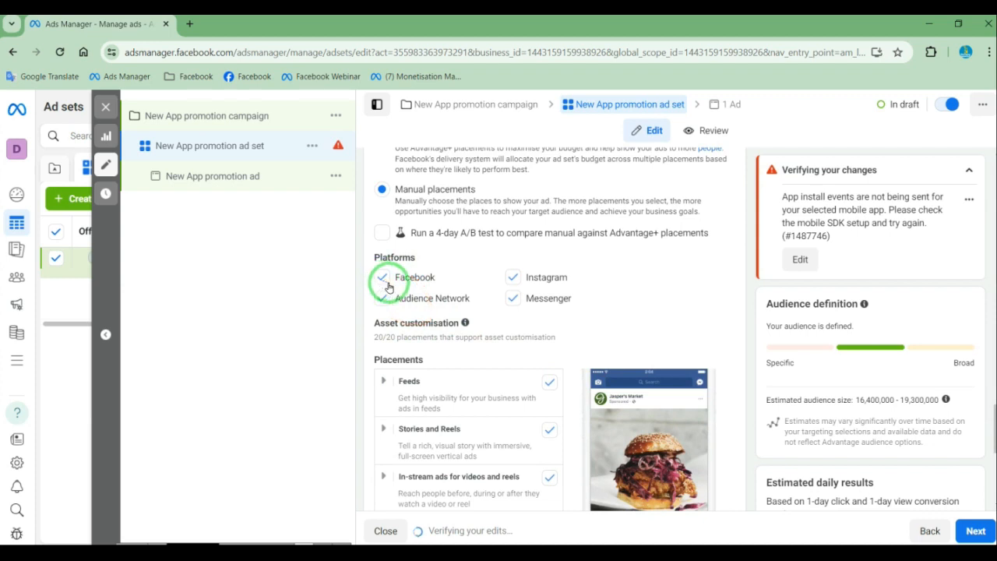
click(513, 278)
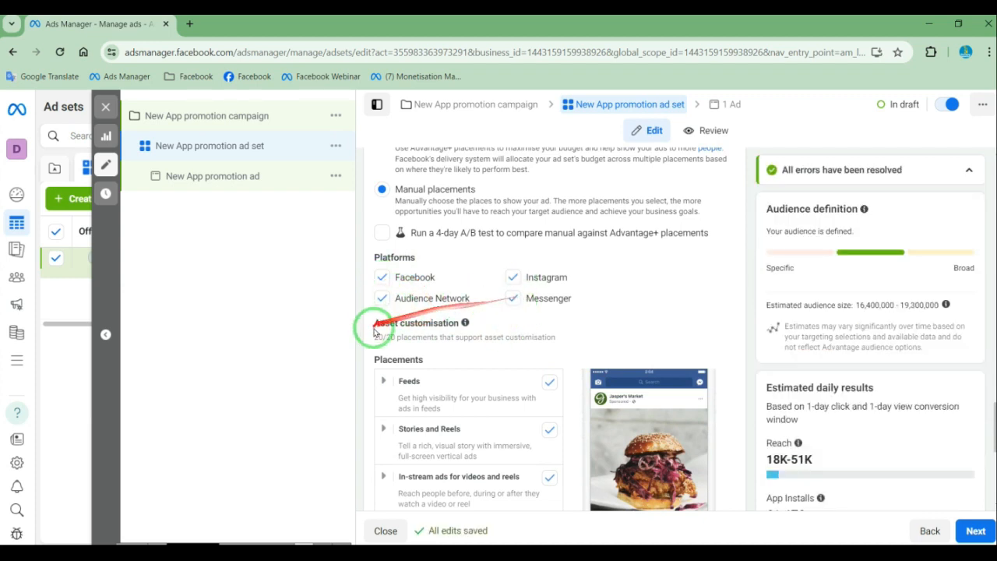
click(512, 302)
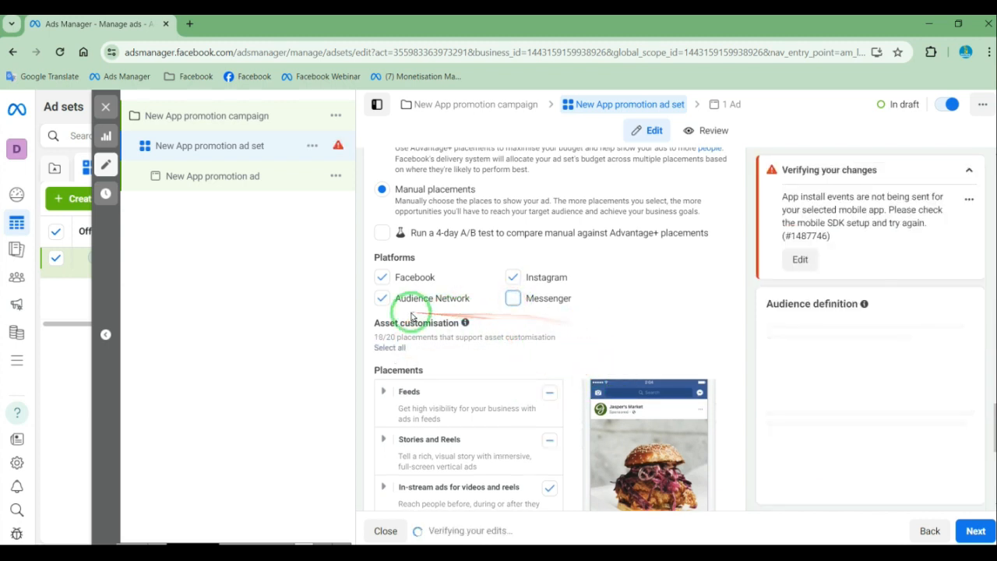
mouse_move(467, 322)
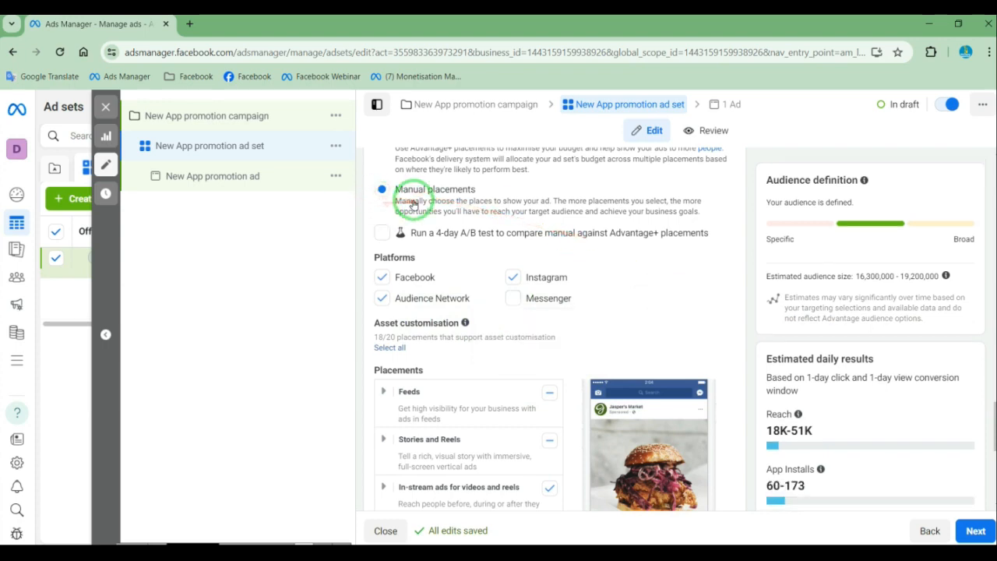
scroll(708, 308, down, 5)
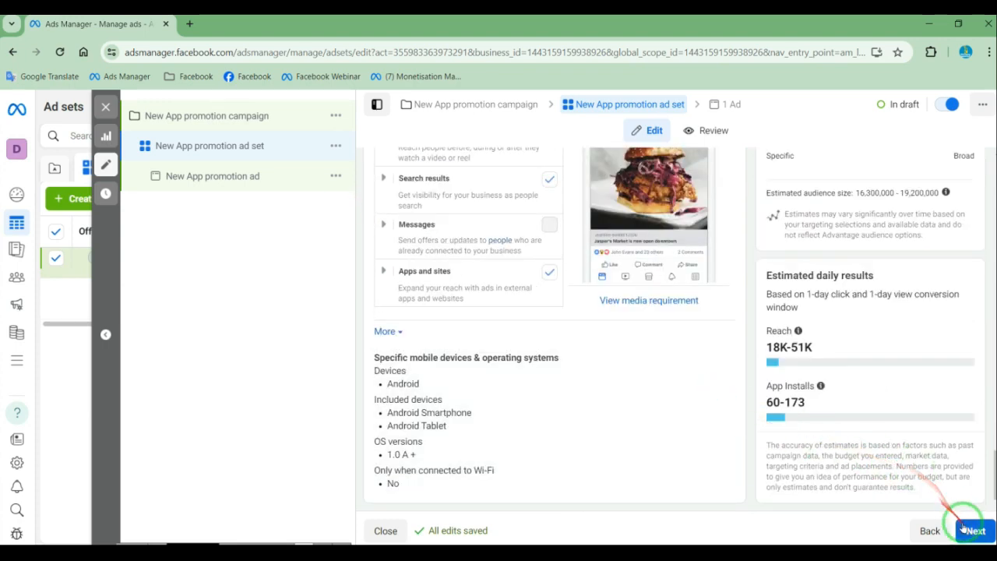
Continue to the ad level and choose Digital Library as the ad's Facebook Page
click(972, 529)
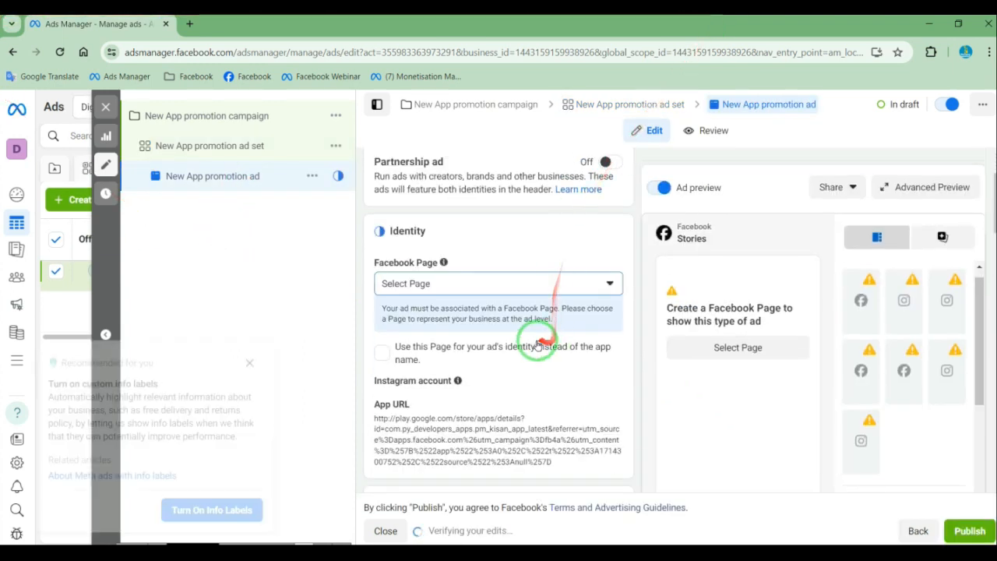
click(443, 284)
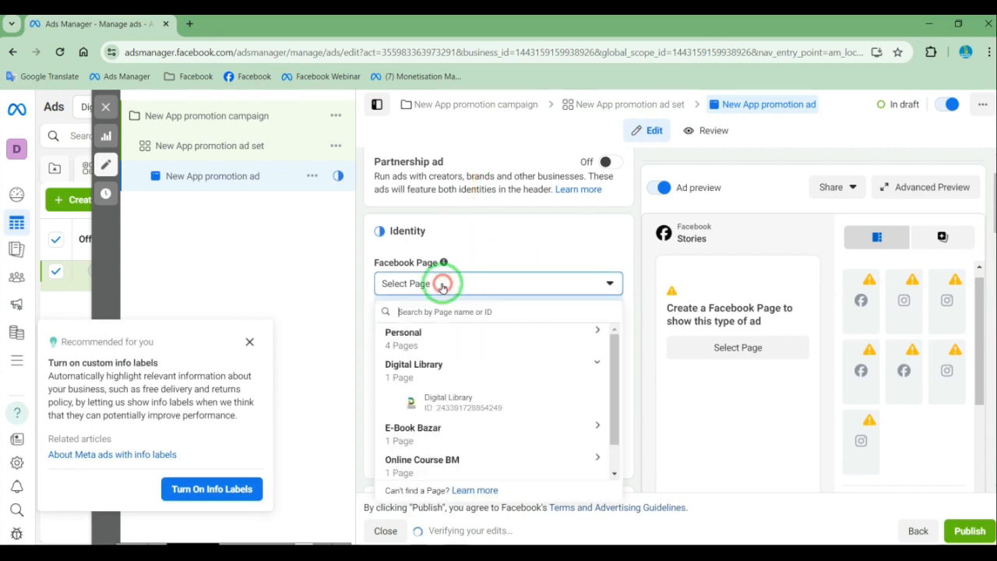
click(433, 400)
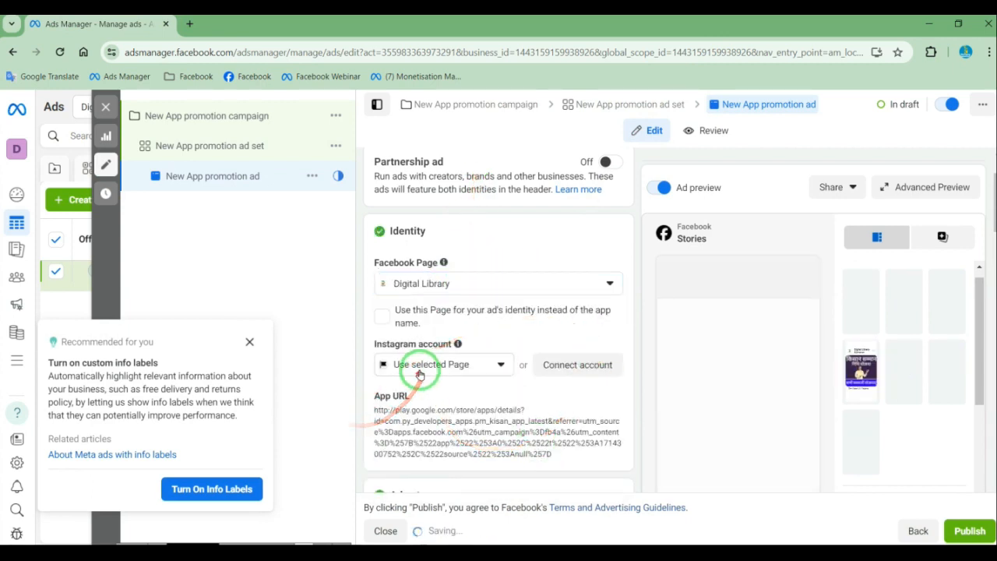
click(436, 364)
click(436, 366)
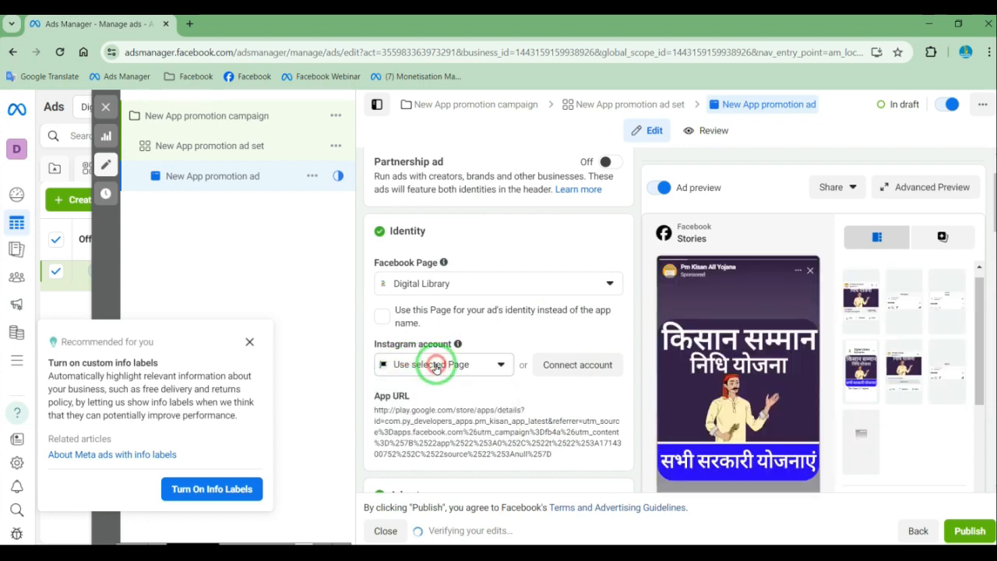
Examine the ad's format choices, multi-advertiser setting, and the media types and text fields in the ad creative
scroll(479, 363, down, 4)
scroll(534, 345, up, 2)
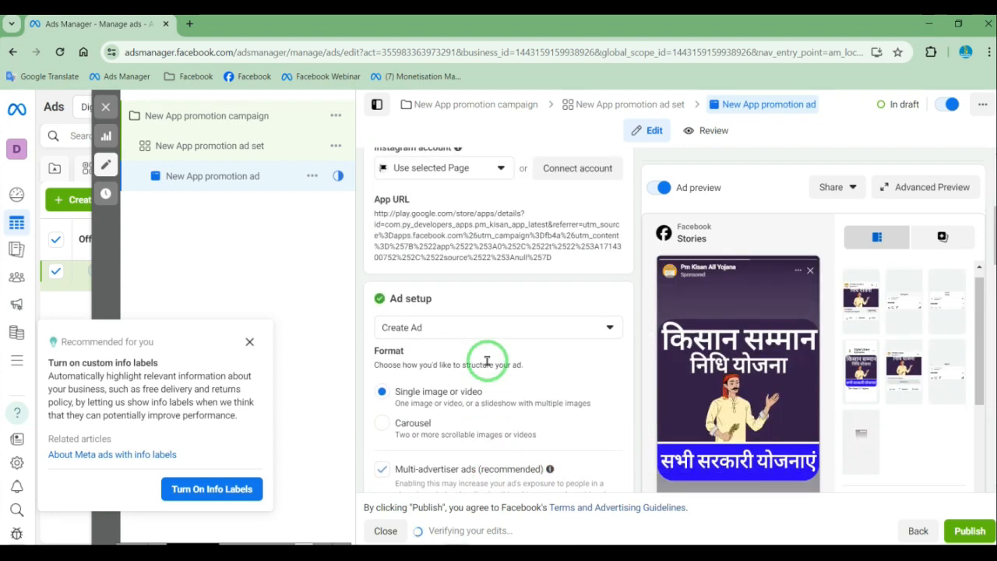
scroll(567, 411, down, 3)
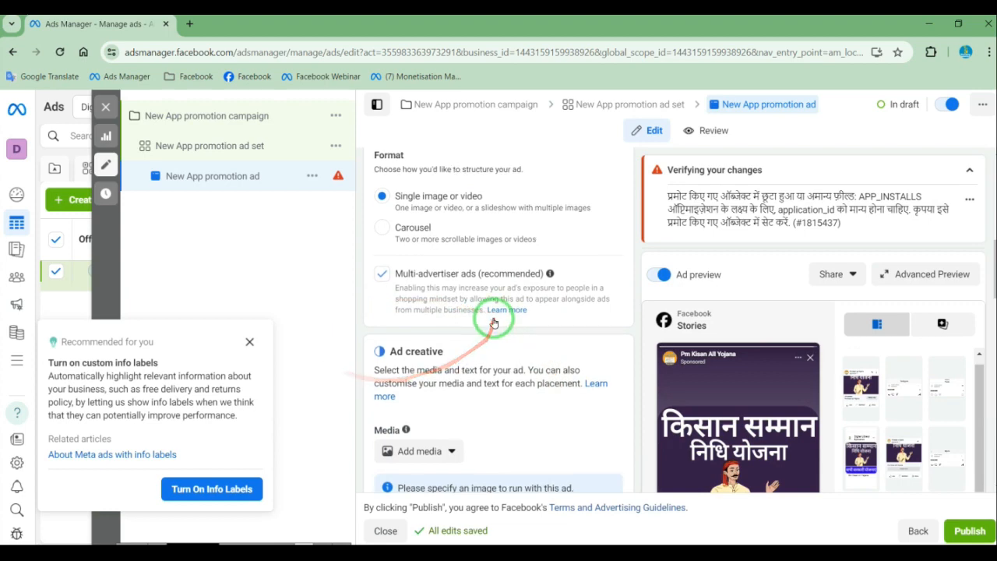
scroll(396, 289, up, 2)
scroll(458, 375, down, 2)
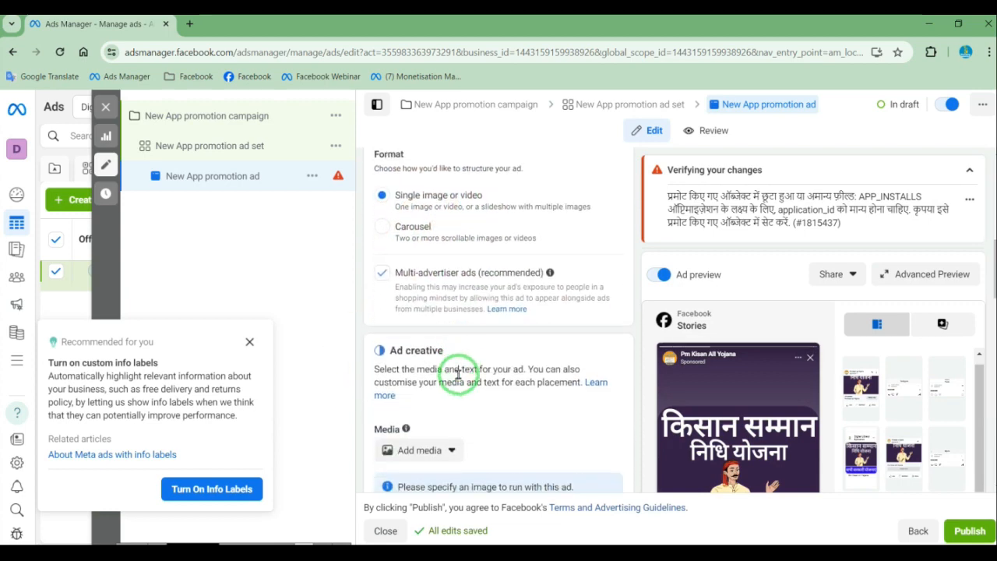
scroll(461, 421, down, 2)
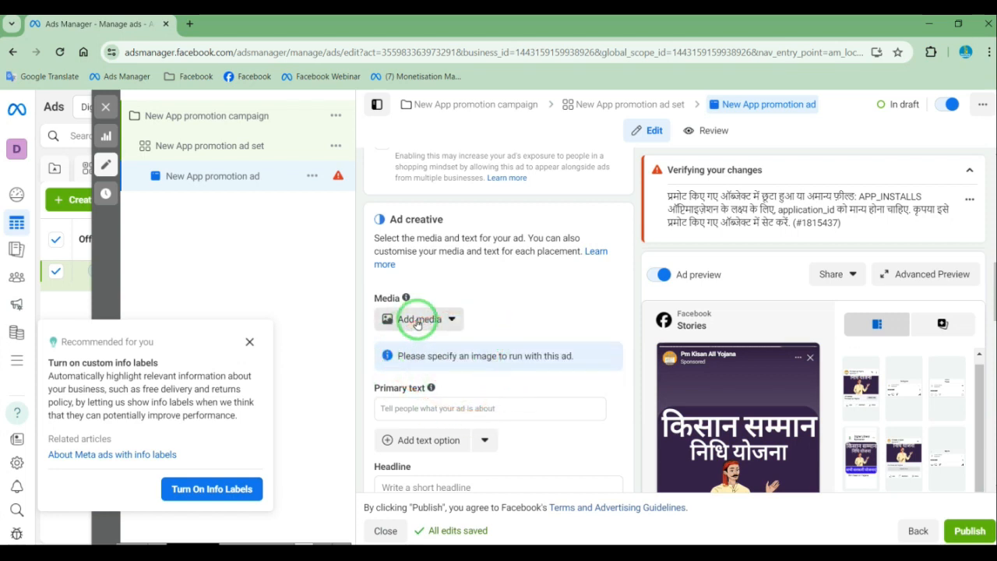
scroll(512, 330, down, 1)
click(425, 260)
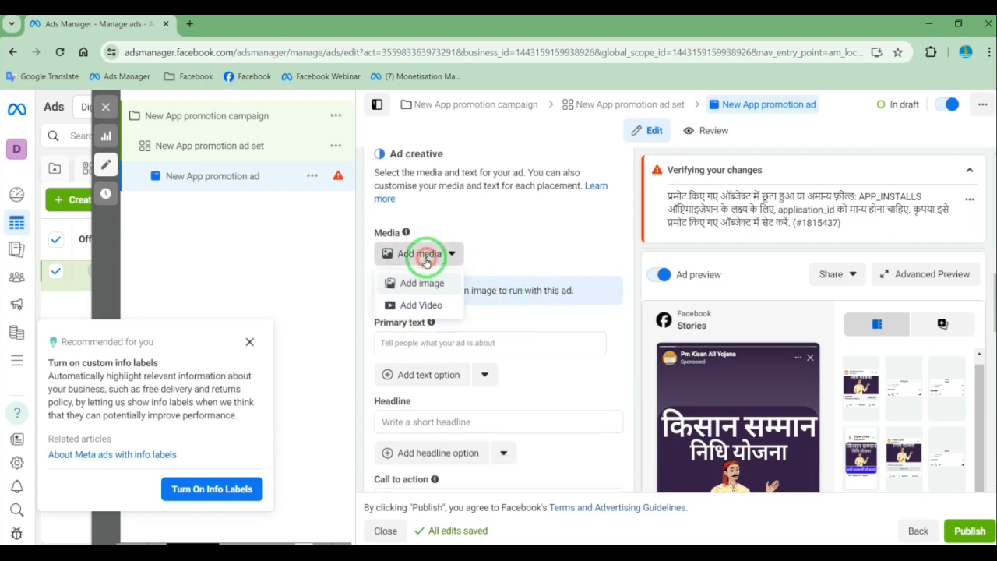
click(507, 258)
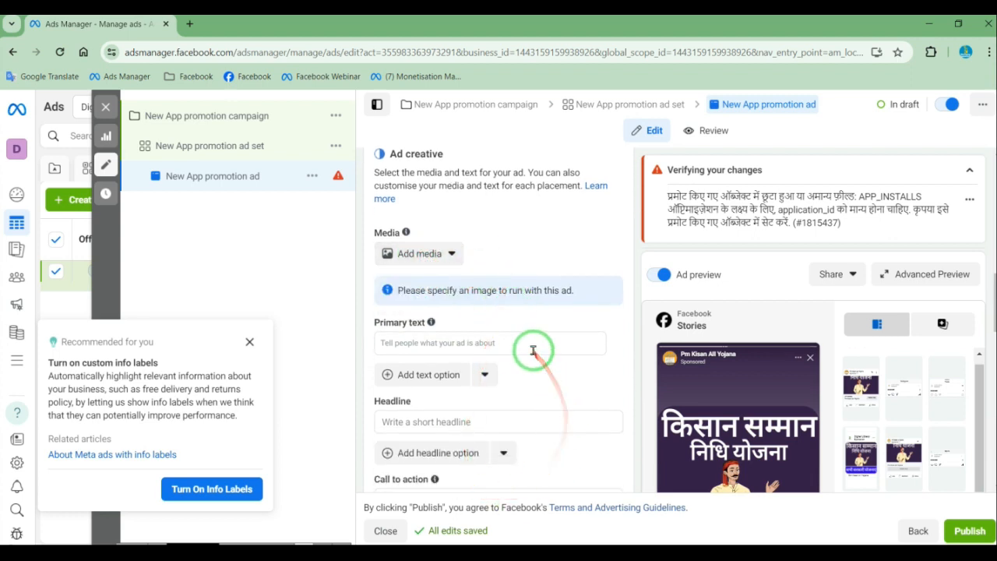
Examine the ad creative's primary text and headline fields and the available call-to-action choices
click(446, 344)
scroll(517, 382, down, 2)
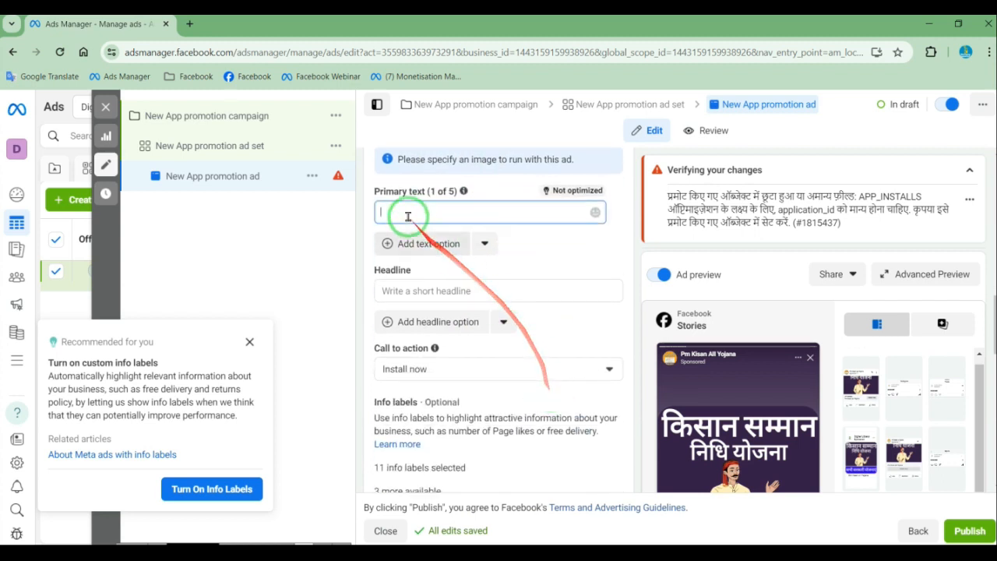
click(421, 291)
scroll(591, 358, down, 3)
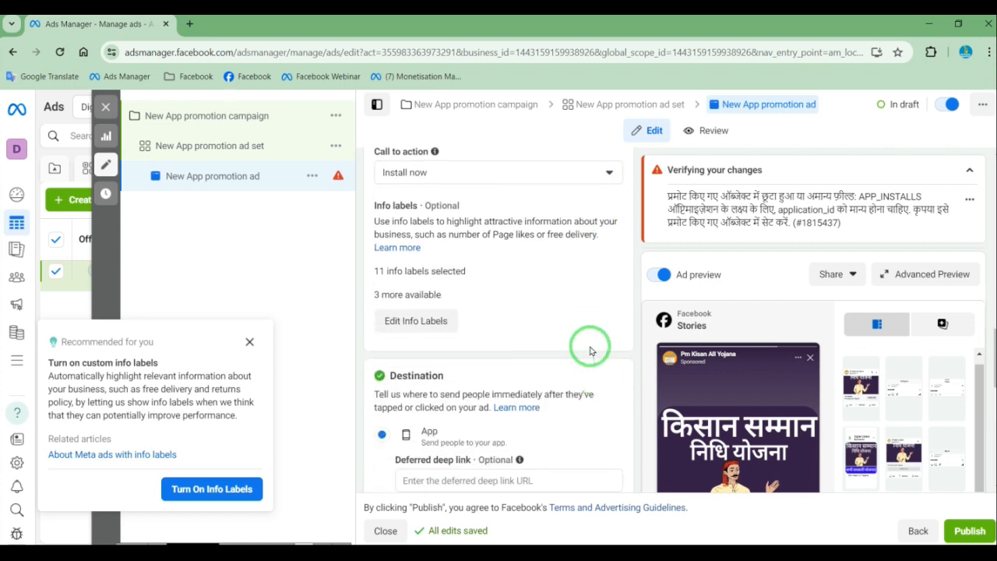
click(441, 183)
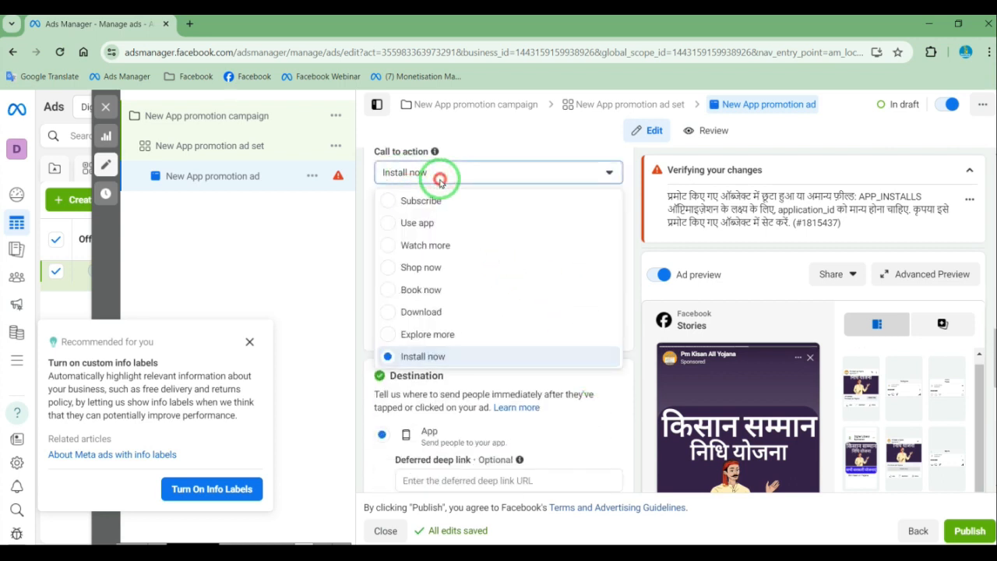
click(440, 181)
Review the ad's app destination options, languages setting and tracking section through to the publishing controls
scroll(512, 267, down, 4)
scroll(452, 300, up, 2)
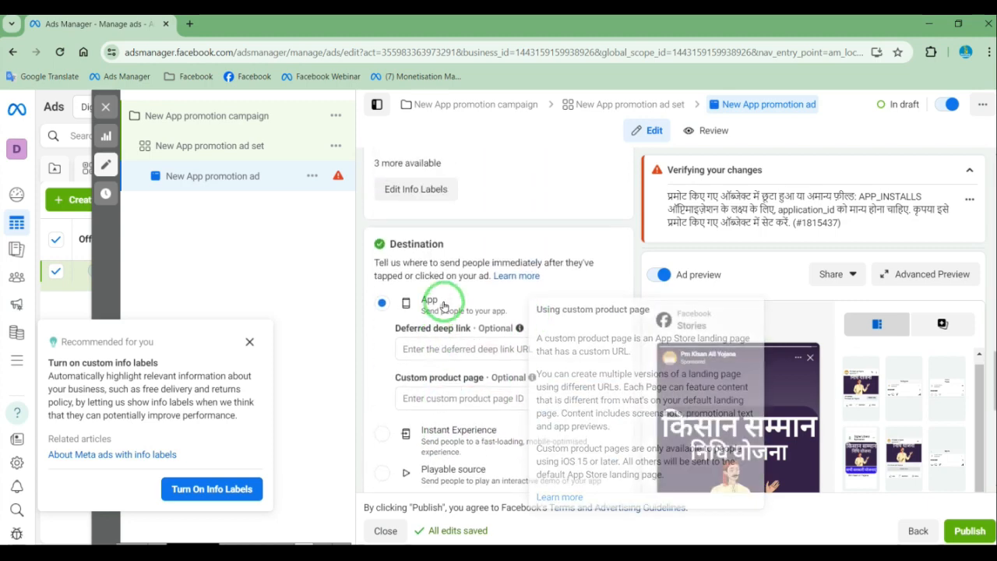
click(374, 312)
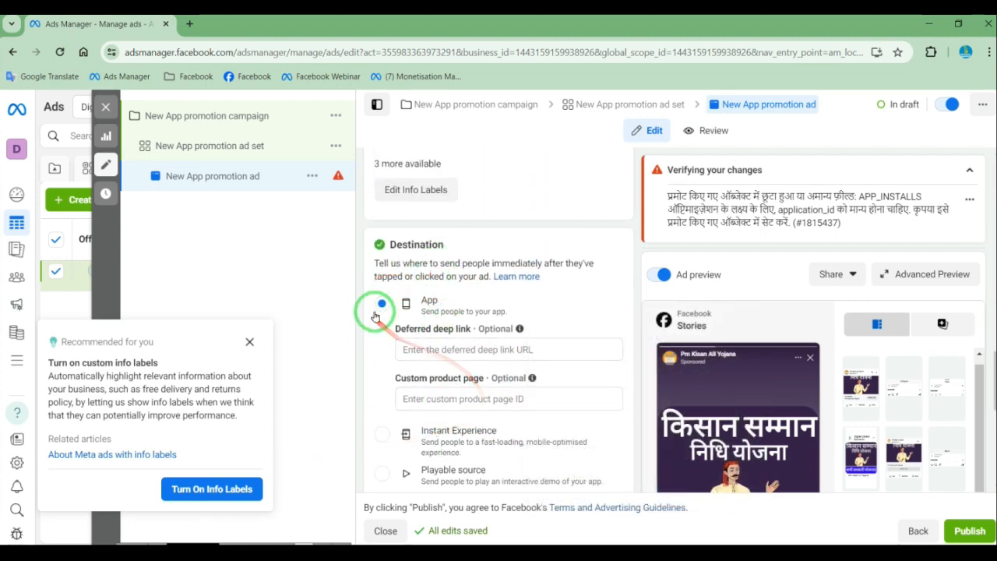
scroll(507, 395, down, 5)
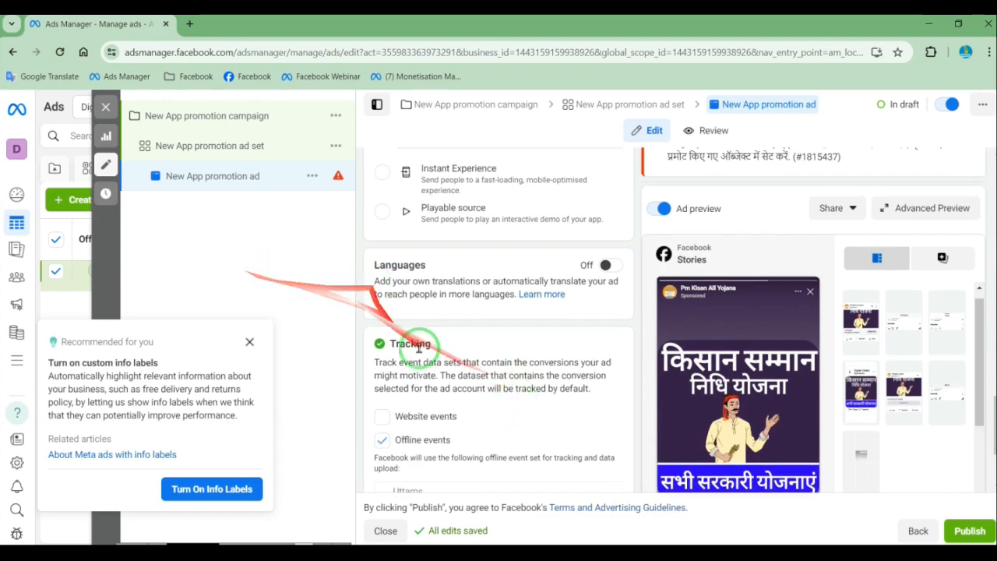
scroll(526, 437, down, 2)
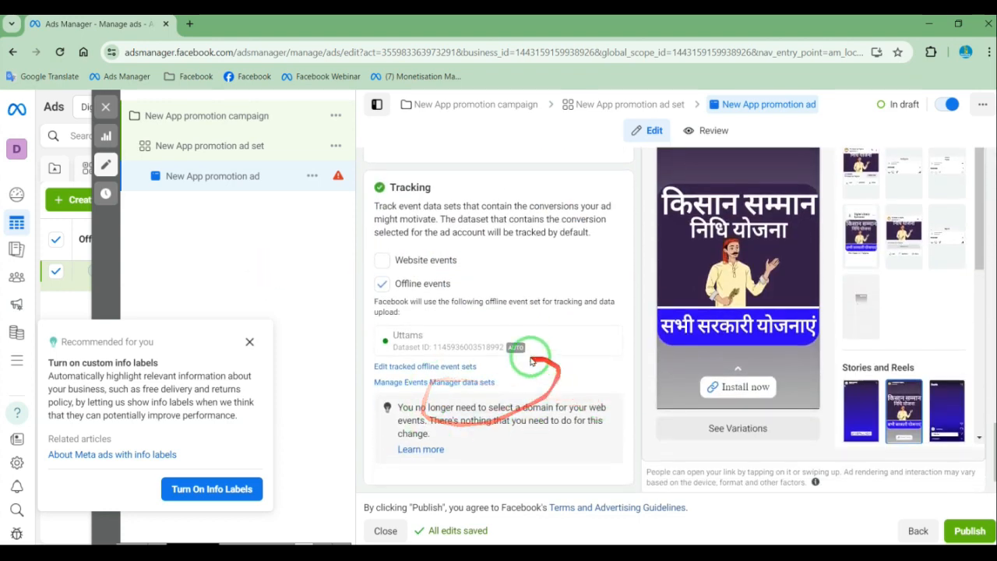
click(969, 534)
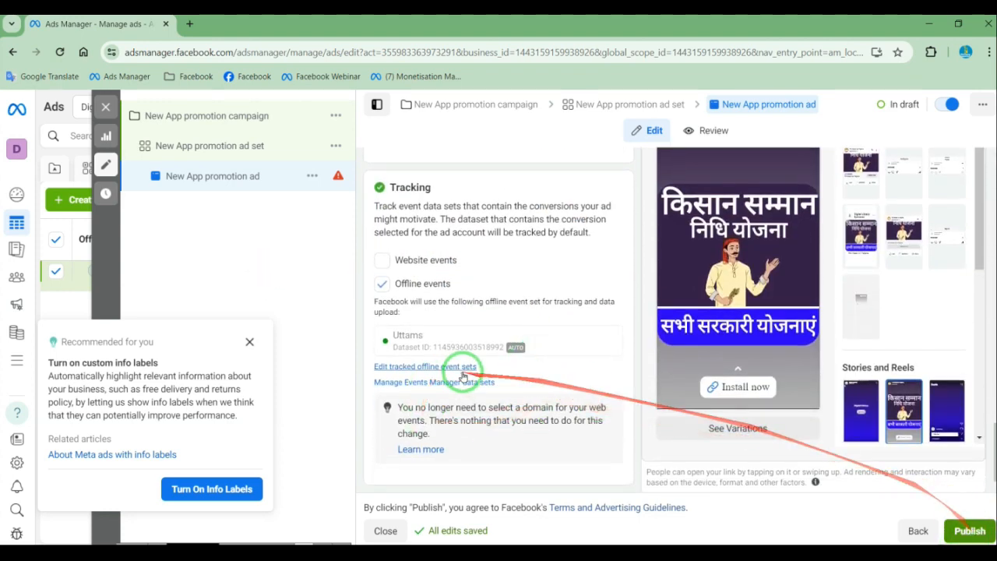
Fill in the ad's primary text with "hhjkjljkjjkljj" and its headline with "kjkljkjlkjlkjlkjlkj"
scroll(488, 367, up, 7)
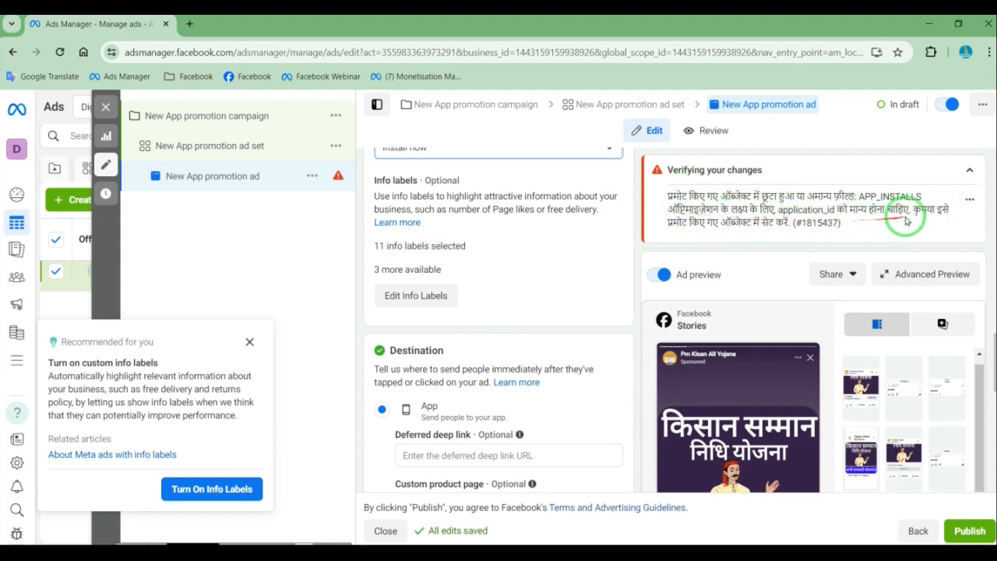
scroll(498, 350, up, 3)
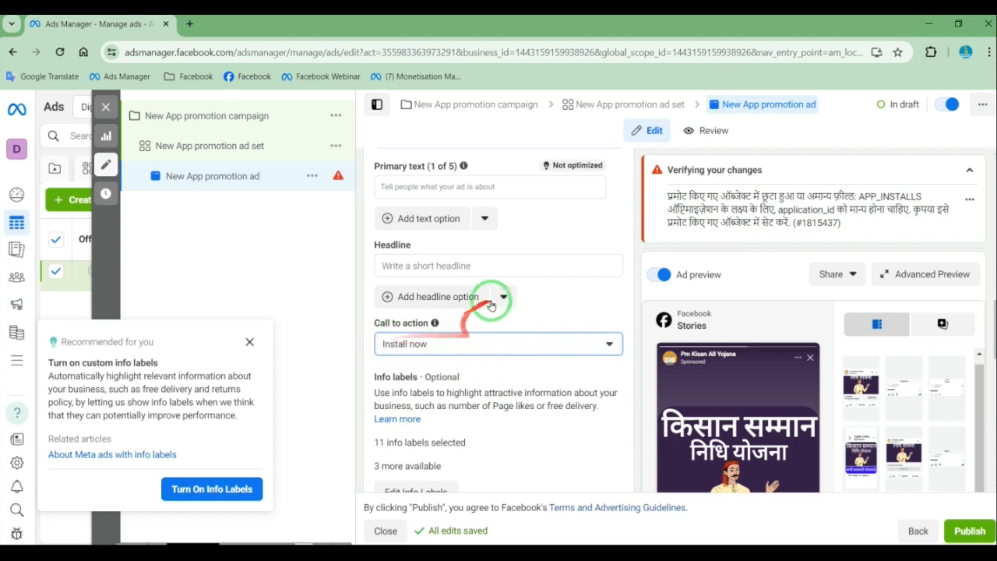
scroll(495, 304, up, 3)
click(444, 383)
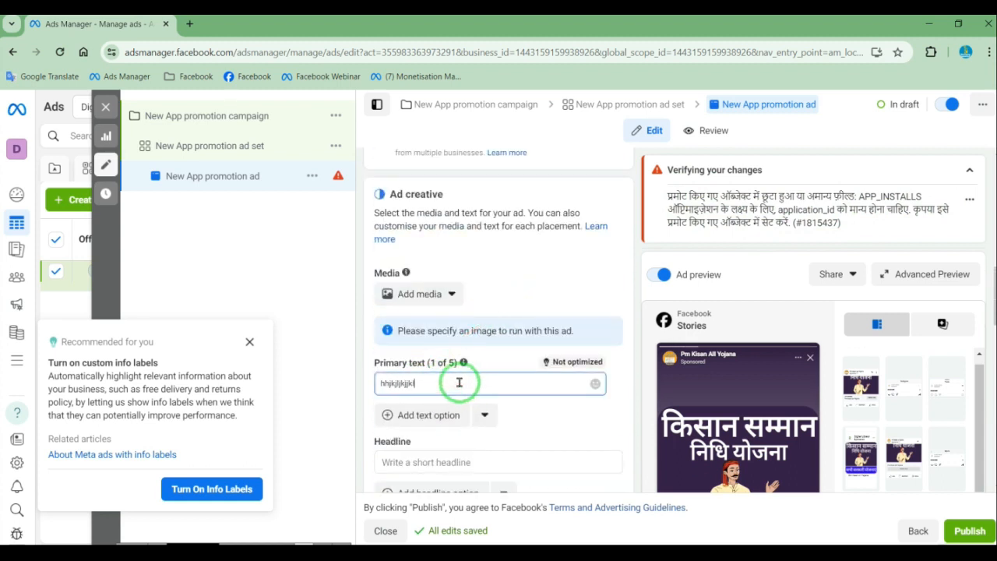
click(451, 461)
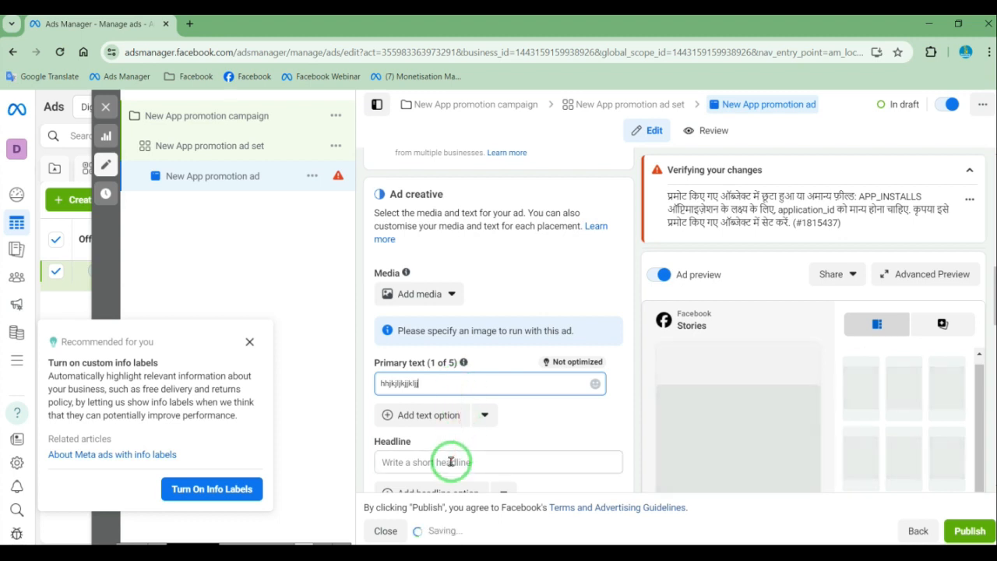
text(k)
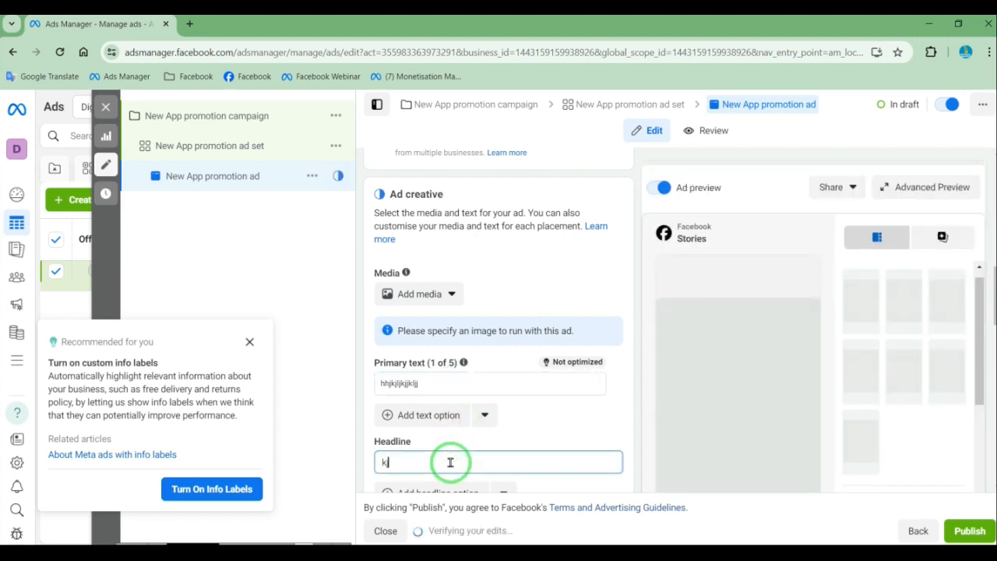
text(jkljkjlkkjlkjlkj)
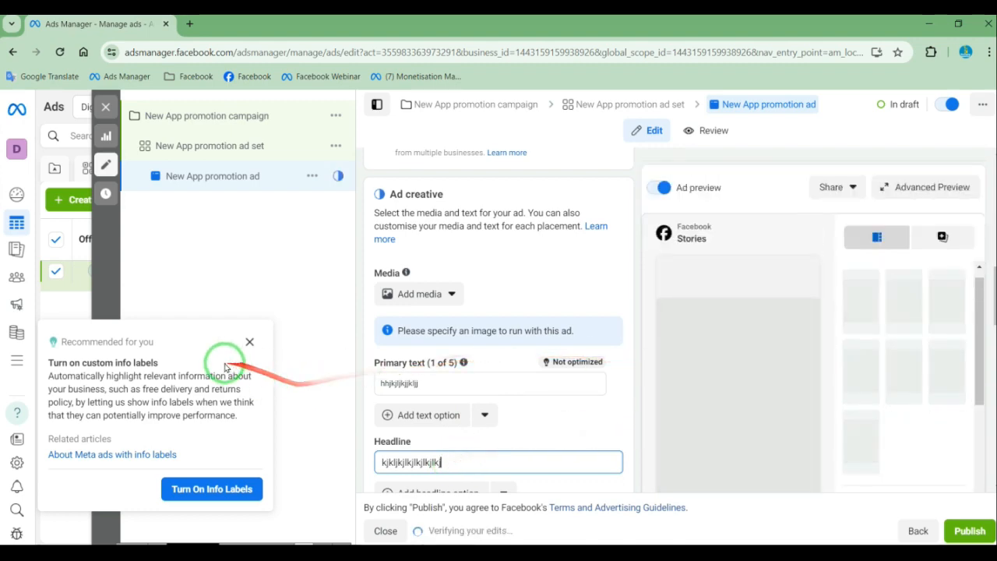
Dismiss the custom info labels recommendation and review the ad's identity and creative settings
click(253, 343)
scroll(516, 356, up, 10)
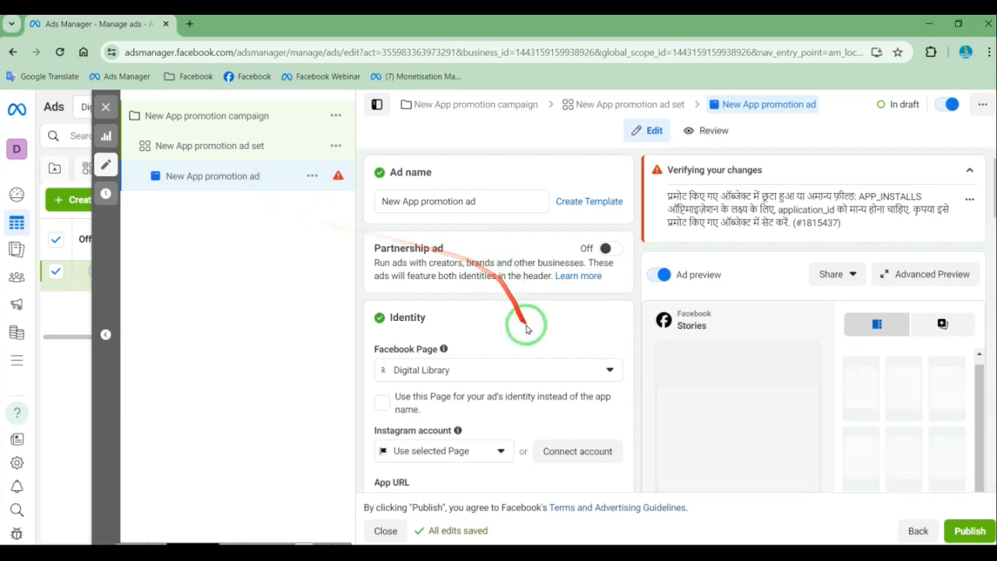
scroll(530, 342, down, 3)
scroll(535, 363, down, 8)
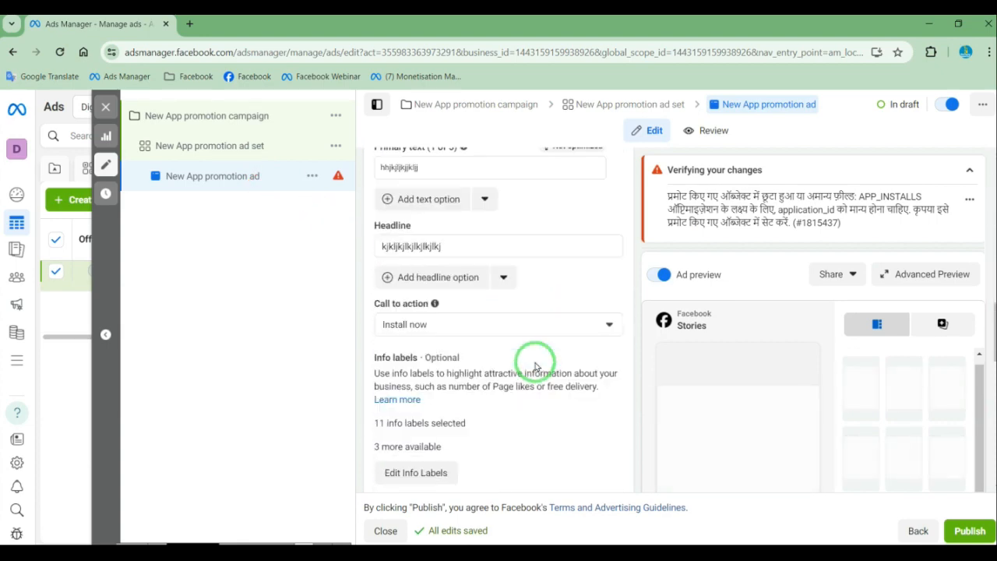